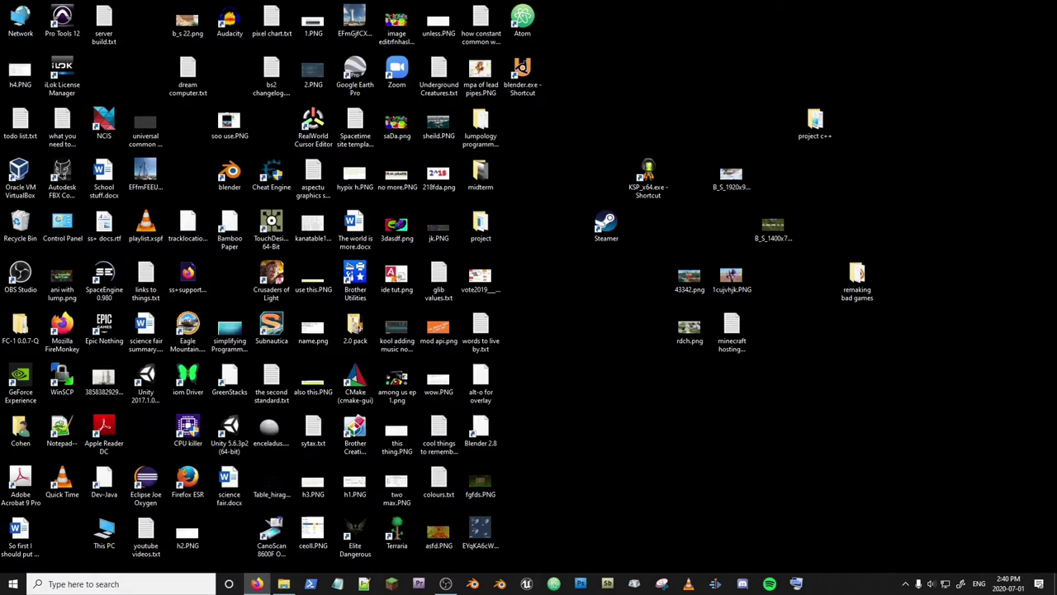
Download the RealWorld Cursor Editor installer in Firefox, check the download, then close Firefox
{"action": "left_click", "coordinate": [257, 584]}
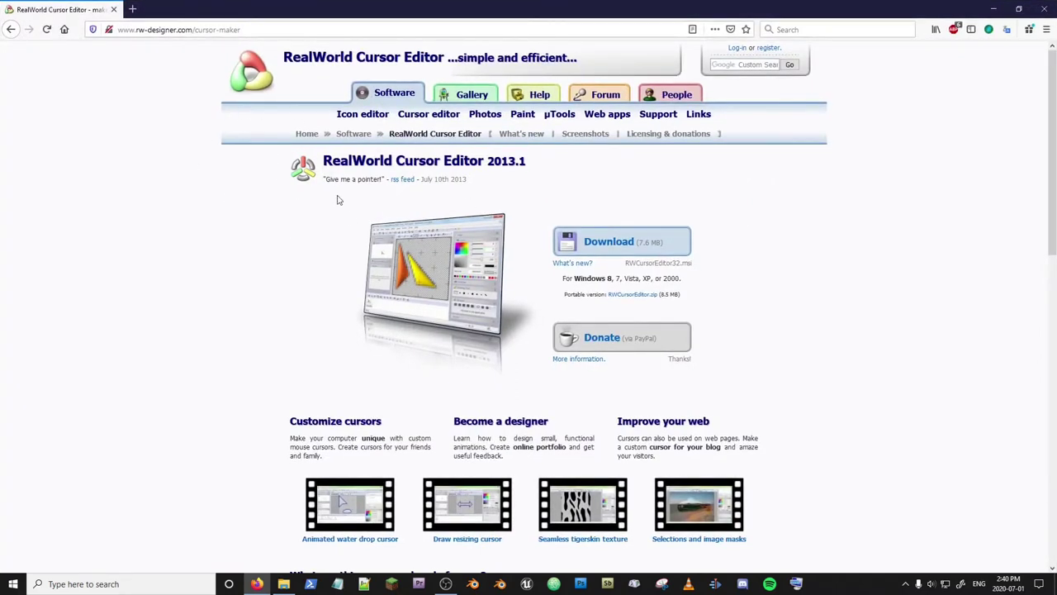
{"action": "left_click", "coordinate": [625, 242]}
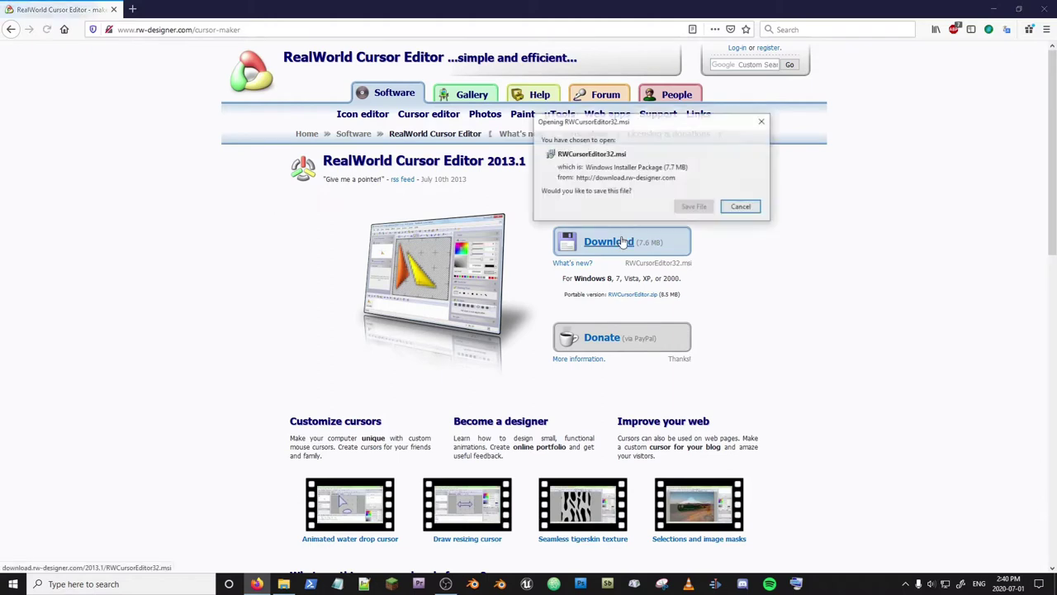
{"action": "left_click_drag", "start_coordinate": [616, 136], "coordinate": [460, 117]}
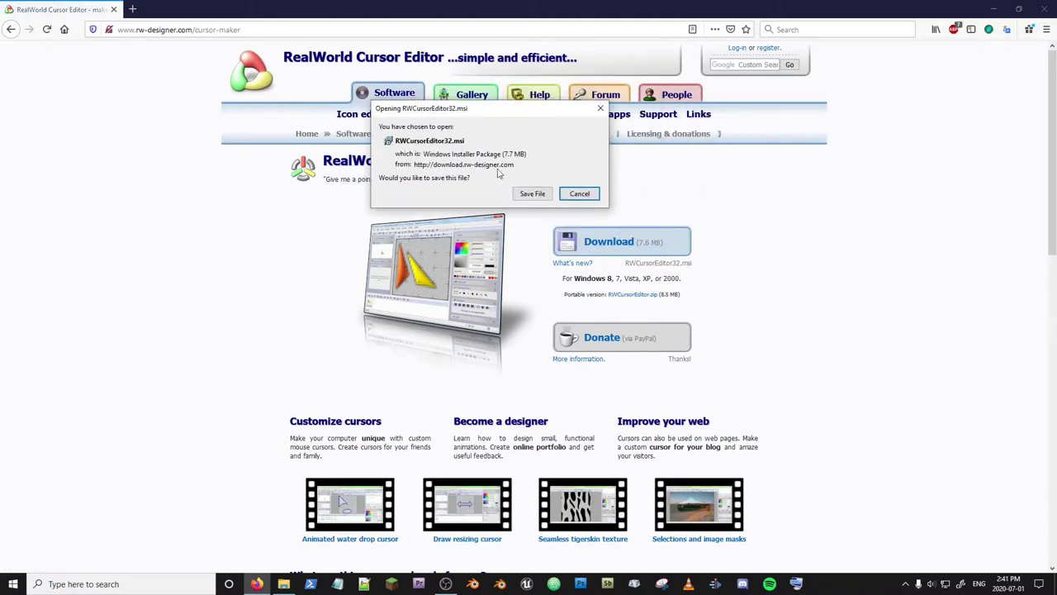
{"action": "left_click", "coordinate": [535, 191]}
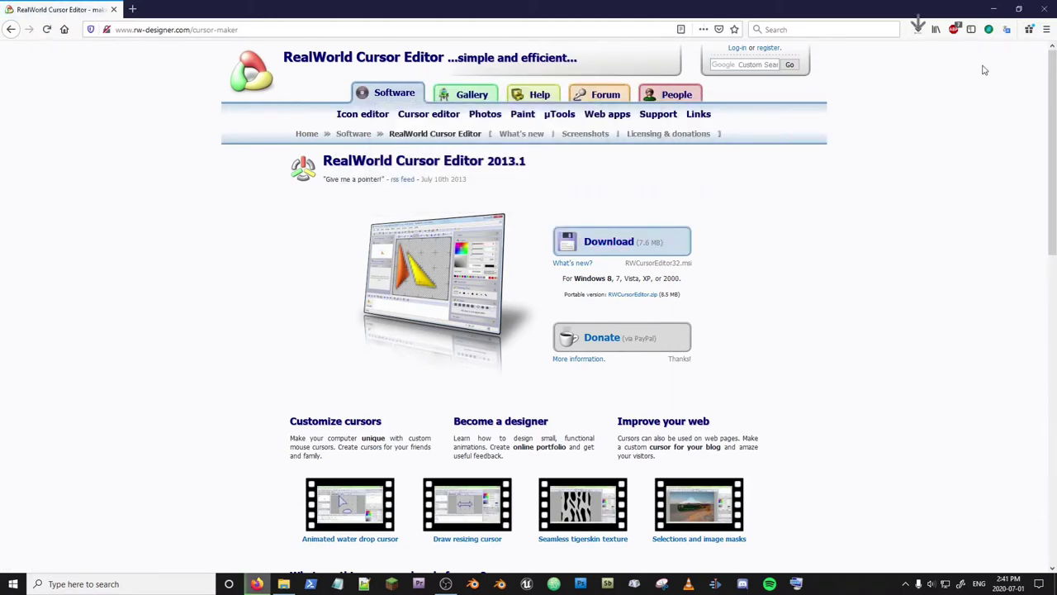
{"action": "left_click", "coordinate": [919, 31]}
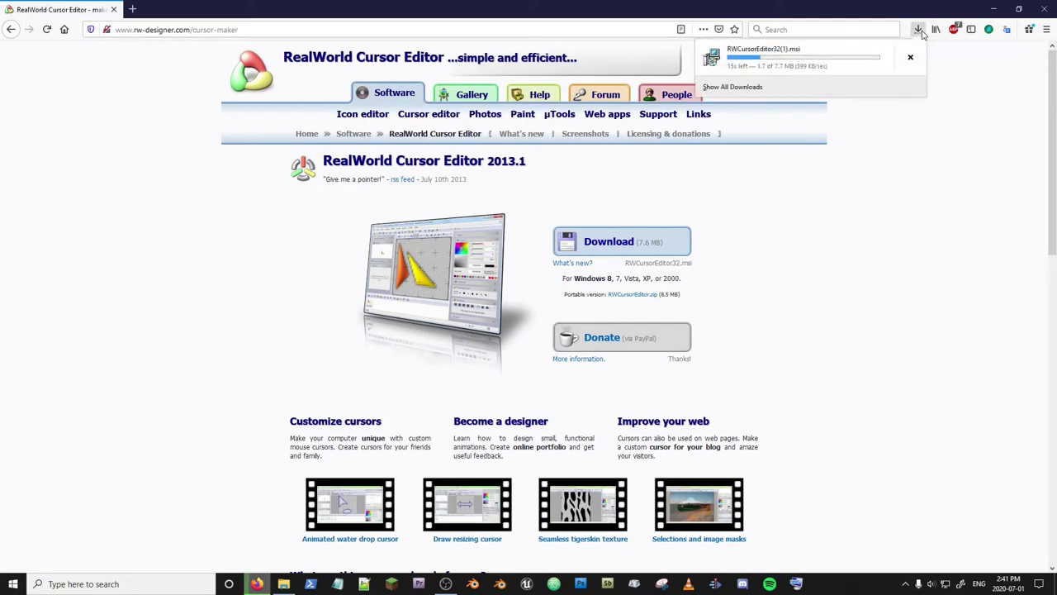
{"action": "left_click", "coordinate": [1045, 9]}
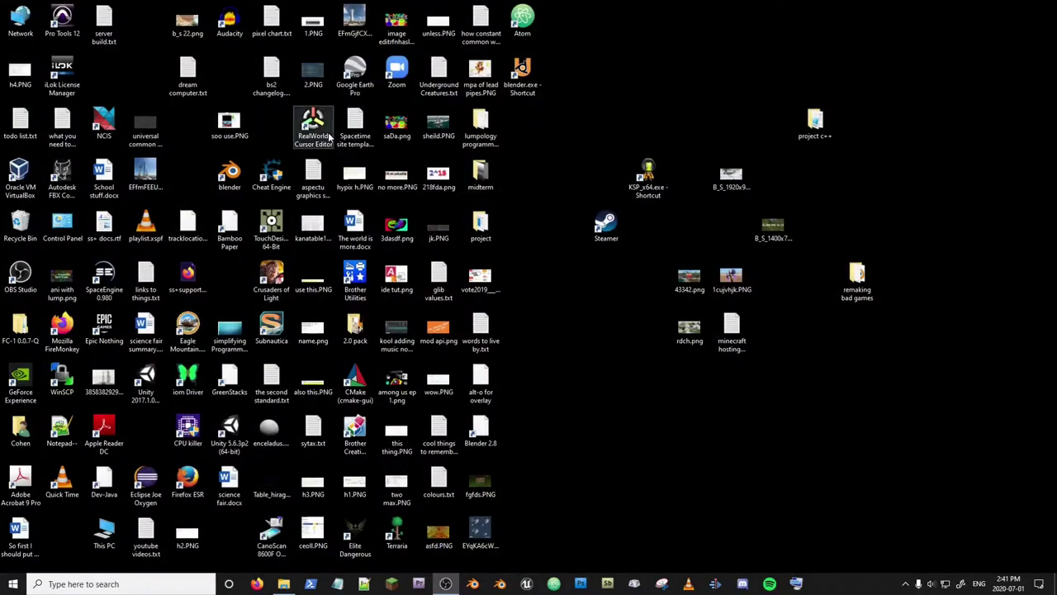
Launch RealWorld Cursor Editor and start a new blank mouse cursor from the Create options
{"action": "double_click", "coordinate": [322, 138]}
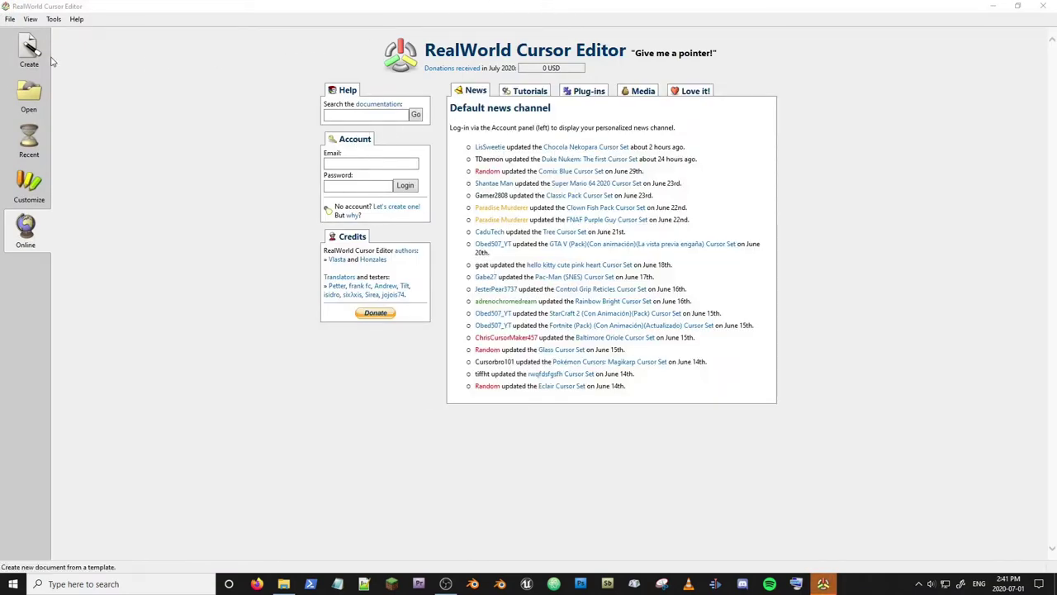
{"action": "left_click", "coordinate": [33, 51]}
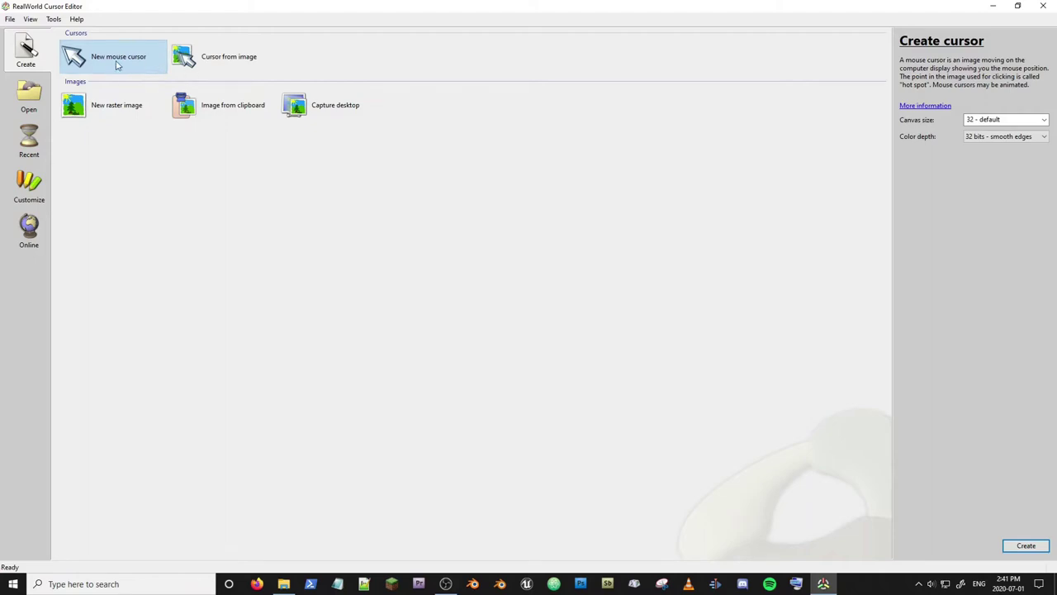
{"action": "double_click", "coordinate": [117, 66]}
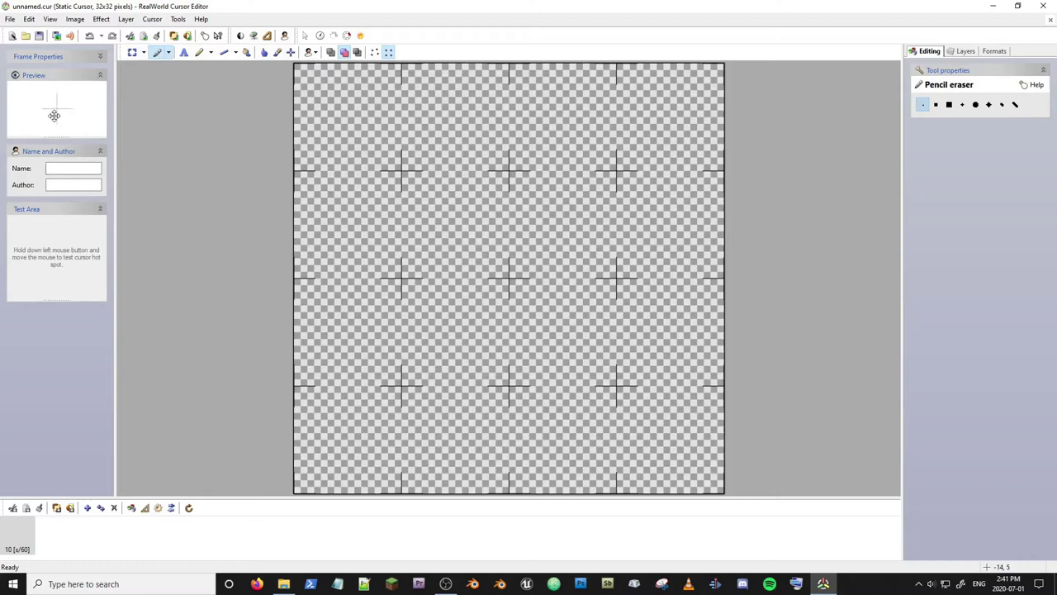
Click the cursor's author field, then look through the program's view menu options
{"action": "left_click", "coordinate": [63, 185]}
{"action": "left_click", "coordinate": [60, 20]}
{"action": "mouse_move", "coordinate": [94, 20]}
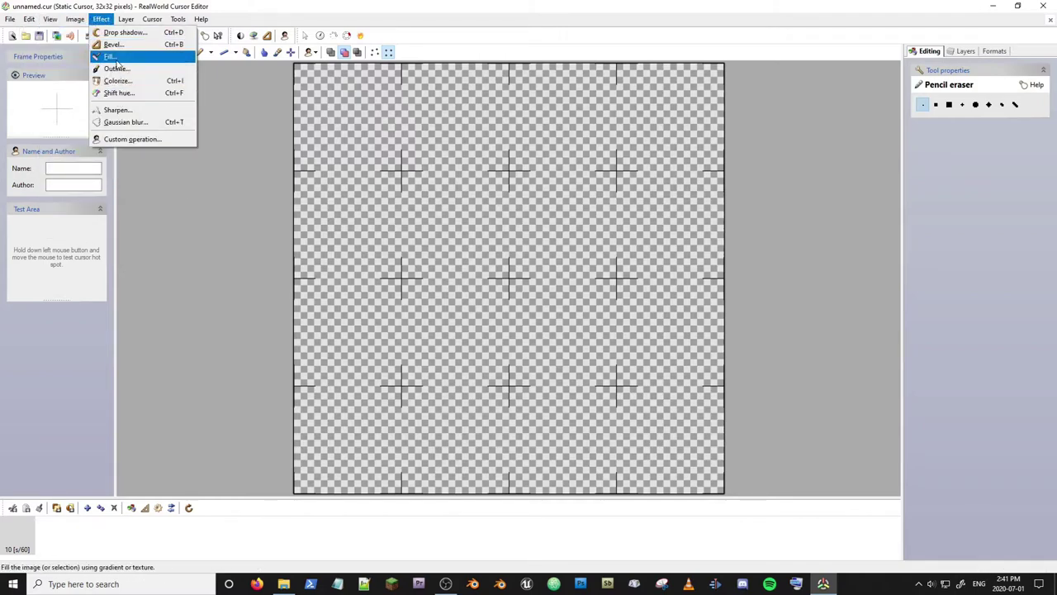
{"action": "mouse_move", "coordinate": [128, 23]}
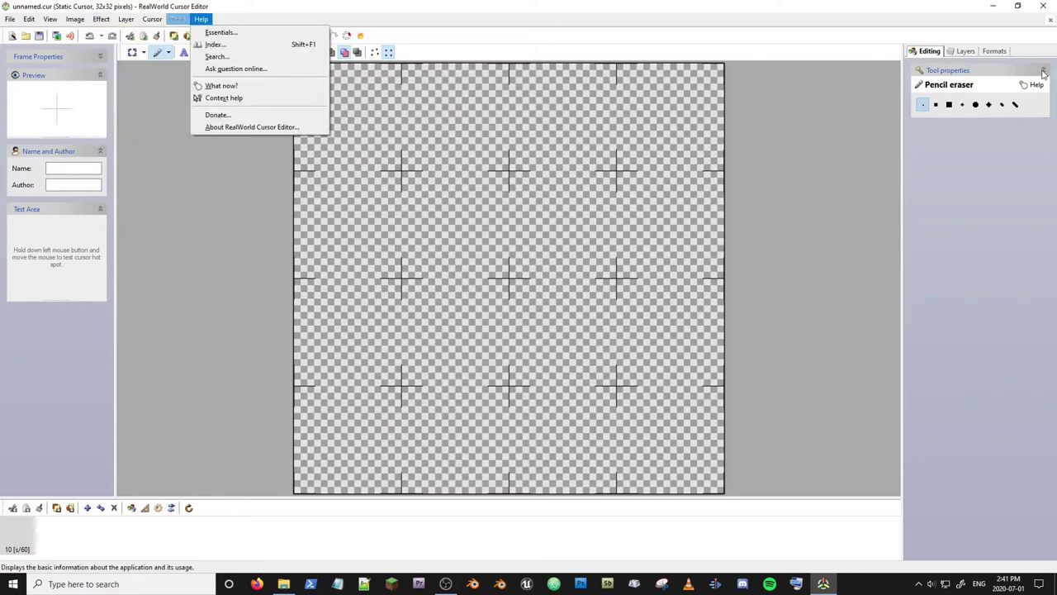
Switch between the Layers and Formats tabs and browse the cursor-specific menu
{"action": "left_click", "coordinate": [965, 51]}
{"action": "left_click", "coordinate": [993, 51]}
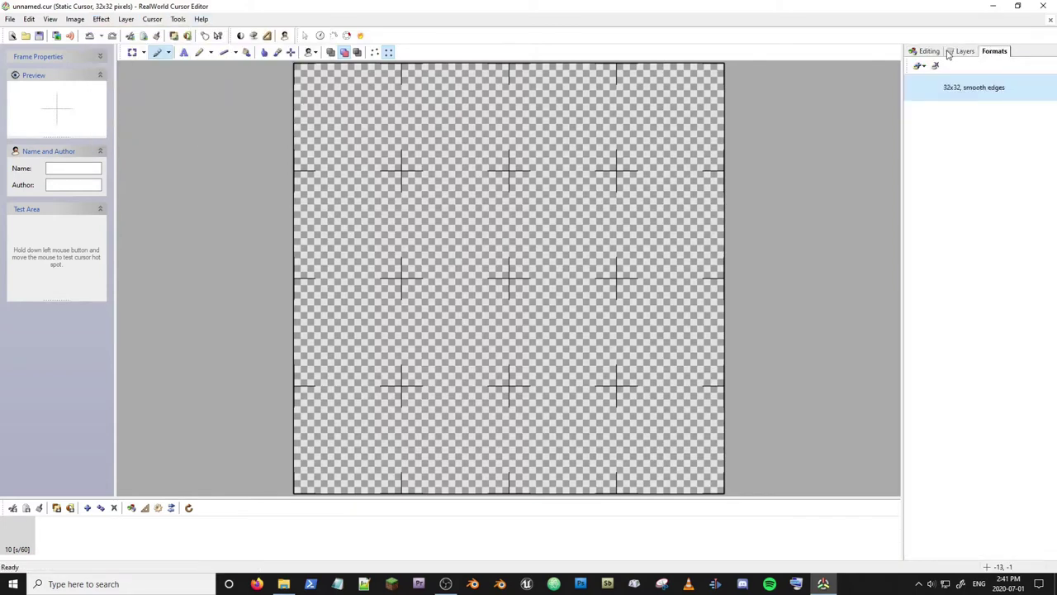
{"action": "left_click", "coordinate": [950, 52]}
{"action": "left_click", "coordinate": [152, 20]}
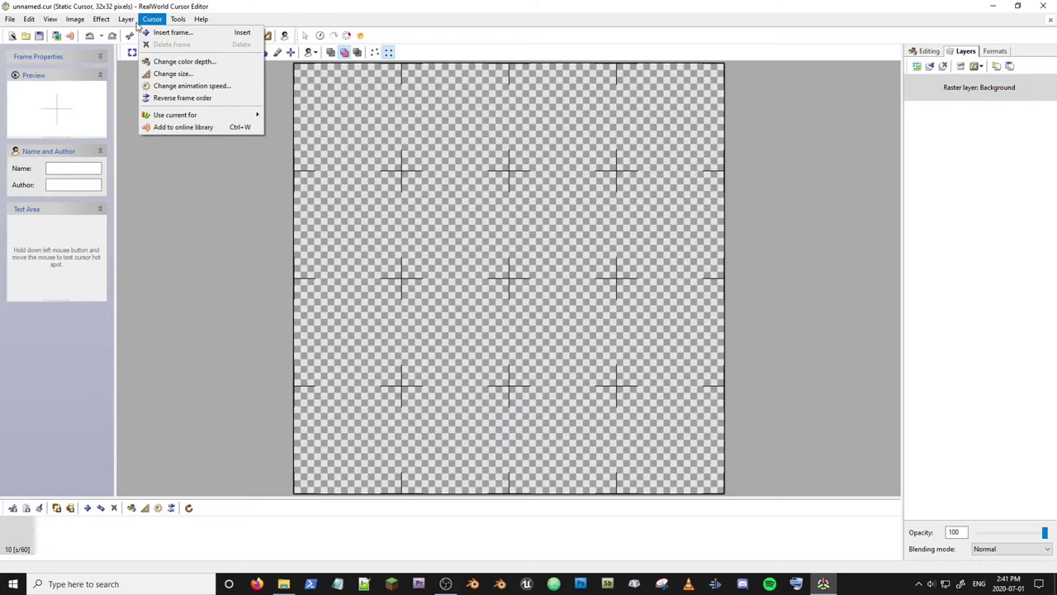
{"action": "mouse_move", "coordinate": [129, 25]}
{"action": "left_click", "coordinate": [457, 38]}
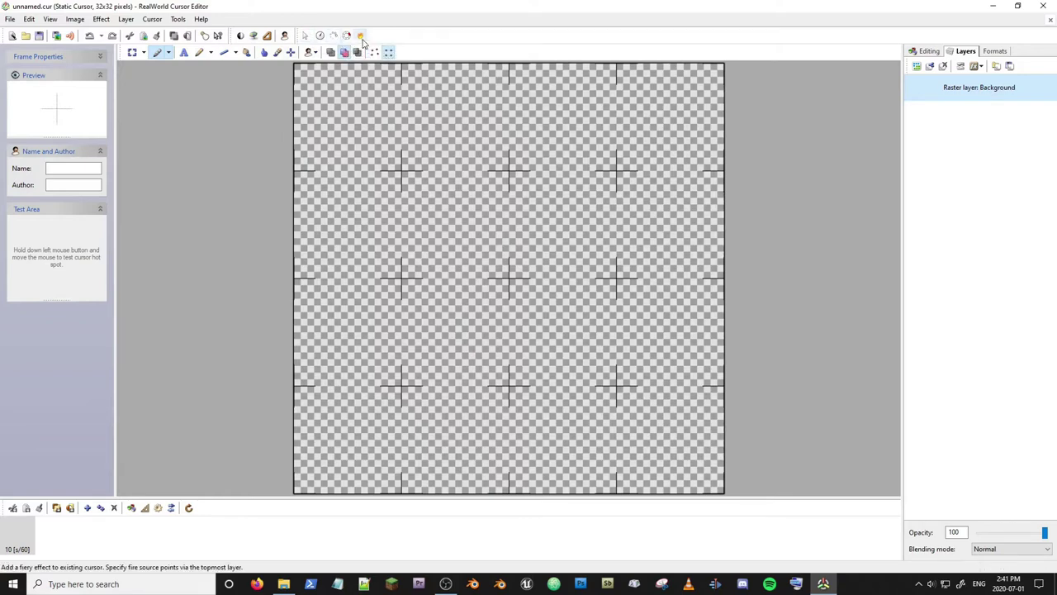
Look over the available eraser tool variants, then dismiss them
{"action": "left_click", "coordinate": [436, 176]}
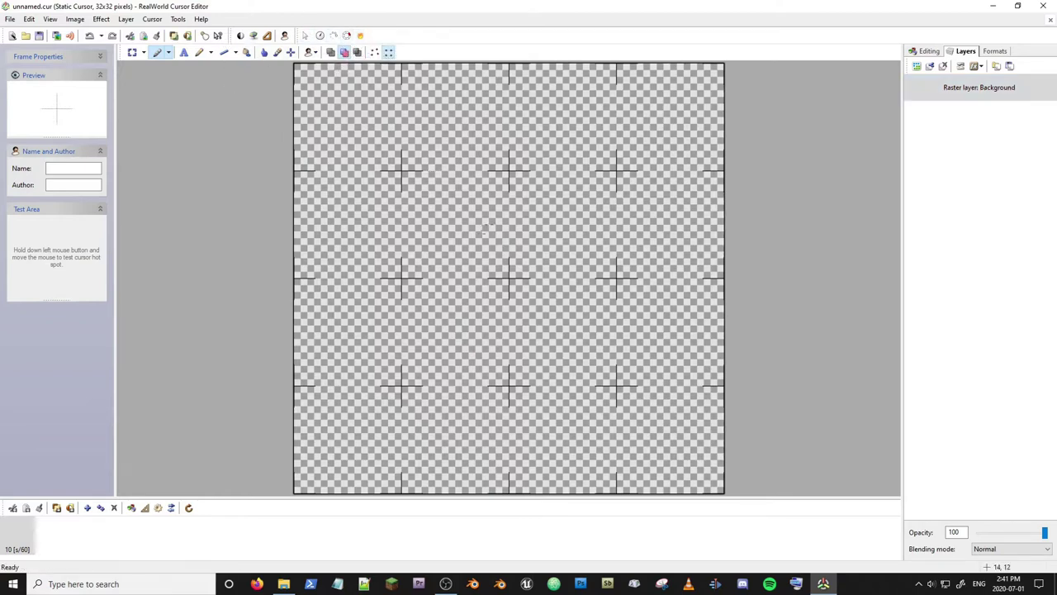
{"action": "left_click", "coordinate": [170, 53]}
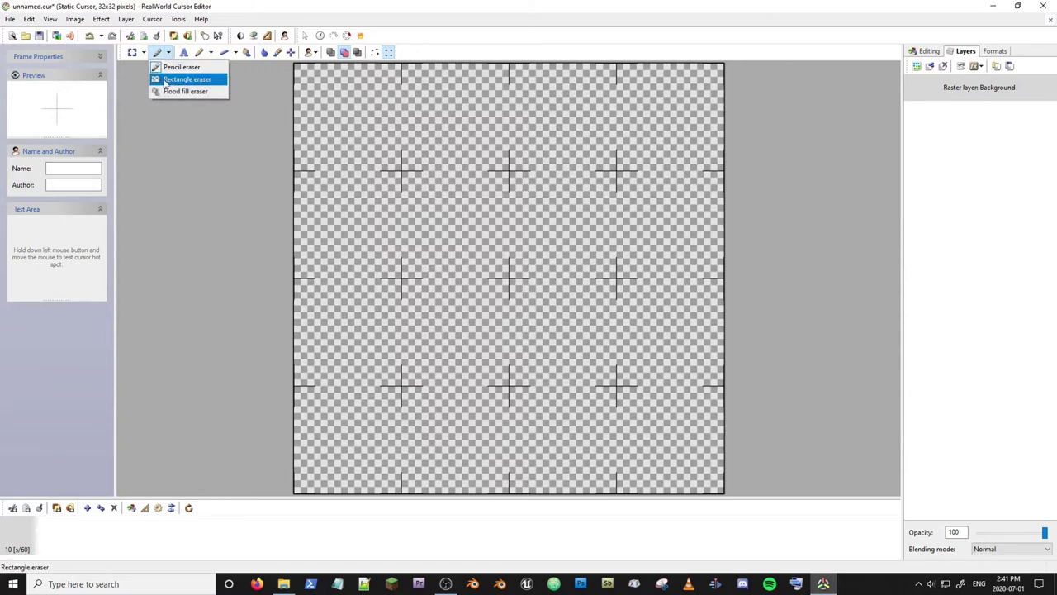
{"action": "left_click", "coordinate": [190, 166]}
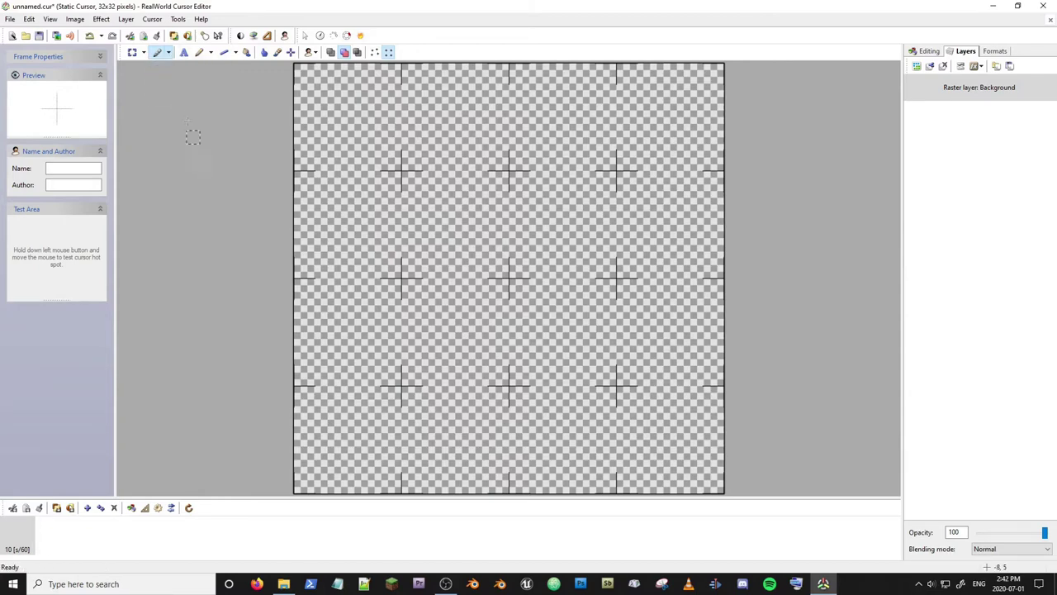
{"action": "left_click", "coordinate": [199, 52]}
{"action": "mouse_move", "coordinate": [436, 109]}
{"action": "left_mouse_down"}
{"action": "mouse_move", "coordinate": [381, 151]}
{"action": "mouse_move", "coordinate": [448, 191]}
{"action": "mouse_move", "coordinate": [583, 177]}
{"action": "mouse_move", "coordinate": [606, 250]}
{"action": "mouse_move", "coordinate": [543, 311]}
{"action": "mouse_move", "coordinate": [434, 258]}
{"action": "mouse_move", "coordinate": [560, 203]}
{"action": "mouse_move", "coordinate": [664, 136]}
{"action": "mouse_move", "coordinate": [597, 124]}
{"action": "mouse_move", "coordinate": [593, 211]}
{"action": "mouse_move", "coordinate": [606, 284]}
{"action": "mouse_move", "coordinate": [463, 259]}
{"action": "mouse_move", "coordinate": [462, 204]}
{"action": "mouse_move", "coordinate": [570, 345]}
{"action": "mouse_move", "coordinate": [439, 301]}
{"action": "left_mouse_up"}
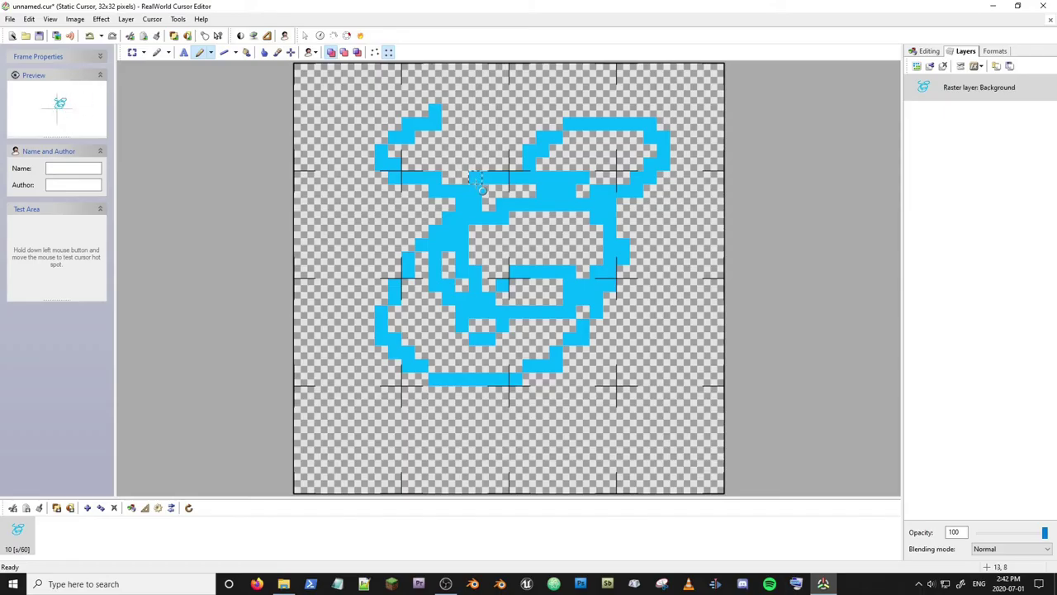
{"action": "key", "text": "Delete"}
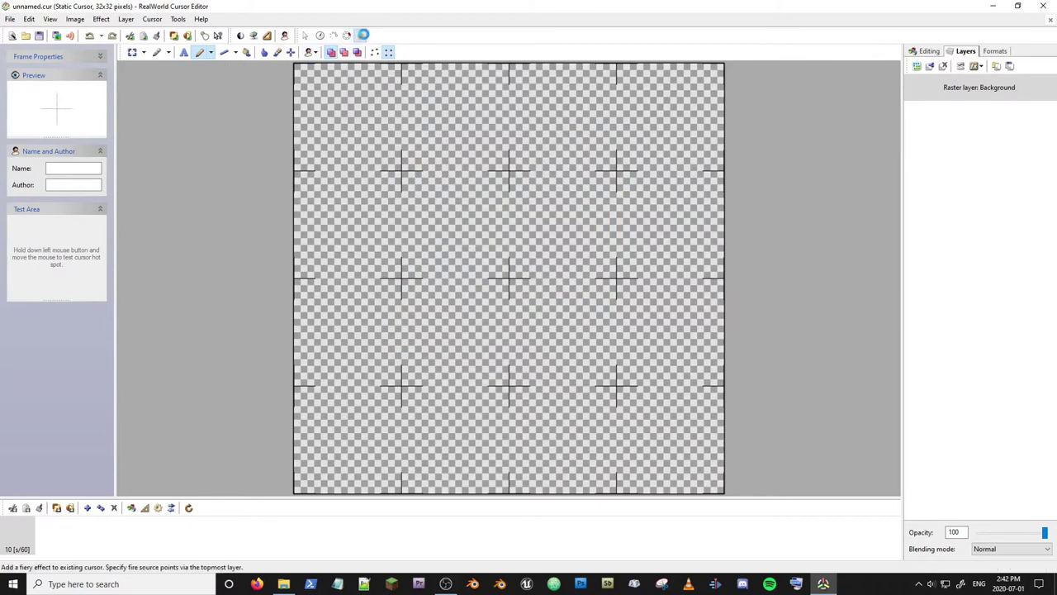
Add a fire effect with light blue flames, longer-lasting and slightly larger particles
{"action": "left_click", "coordinate": [363, 36]}
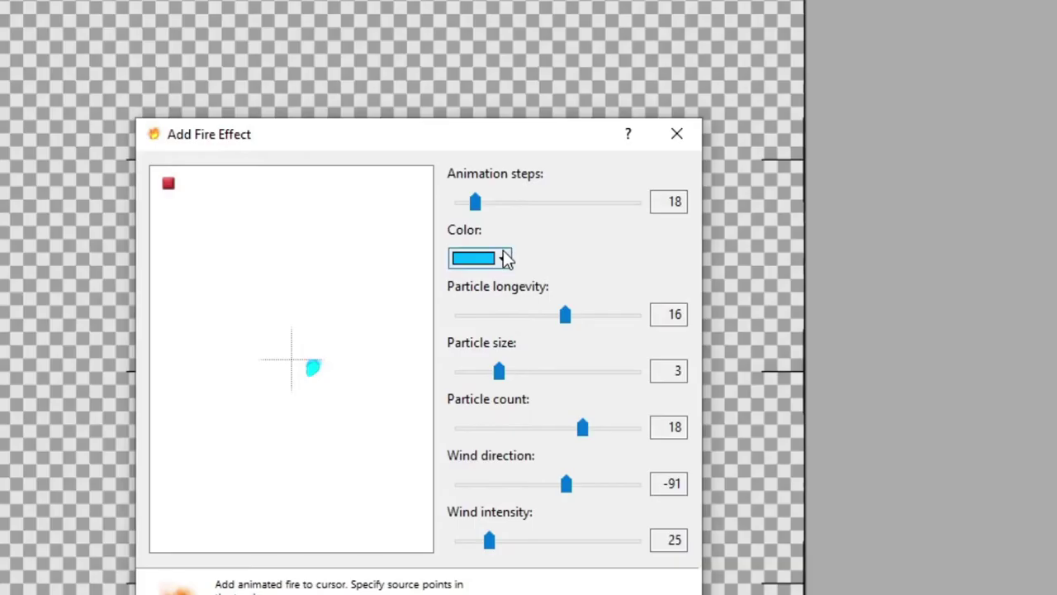
{"action": "left_click", "coordinate": [569, 220]}
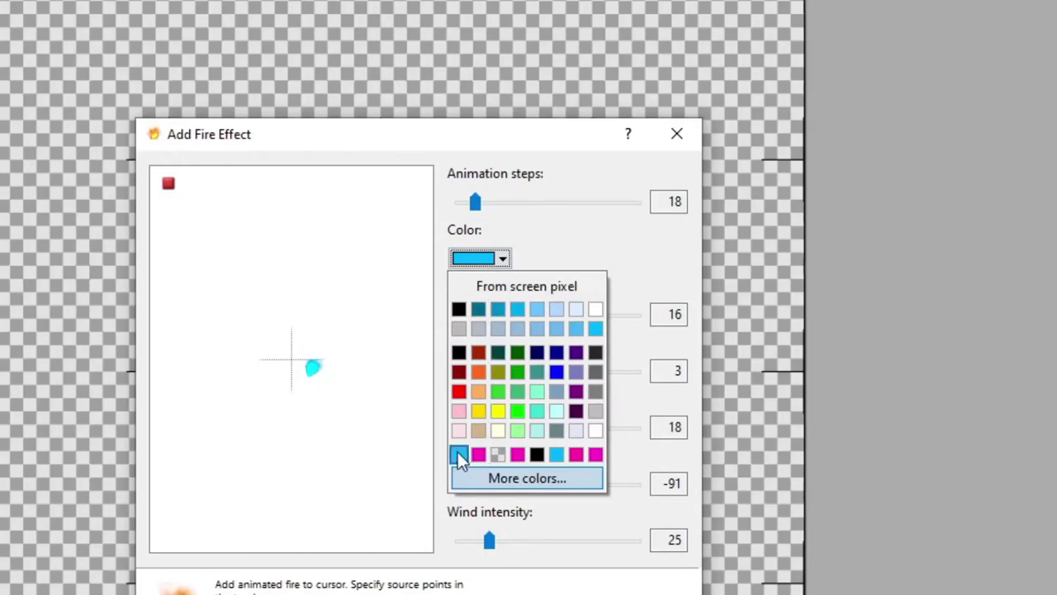
{"action": "left_click", "coordinate": [548, 318]}
{"action": "left_click_drag", "start_coordinate": [567, 315], "coordinate": [618, 322]}
{"action": "left_click_drag", "start_coordinate": [499, 371], "coordinate": [539, 372]}
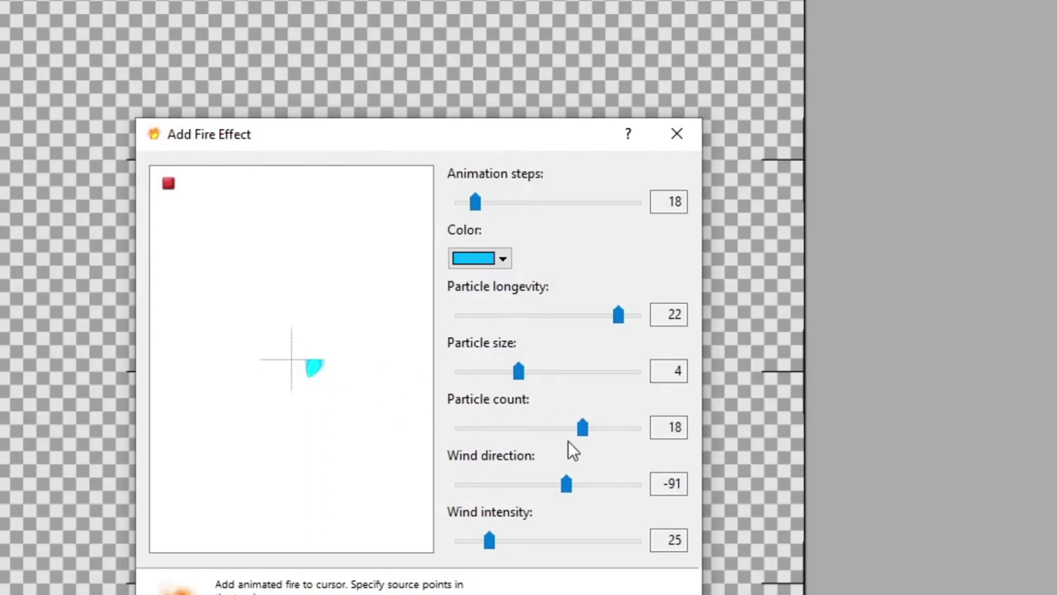
Set the fire's wind direction to -93
{"action": "left_click", "coordinate": [559, 484]}
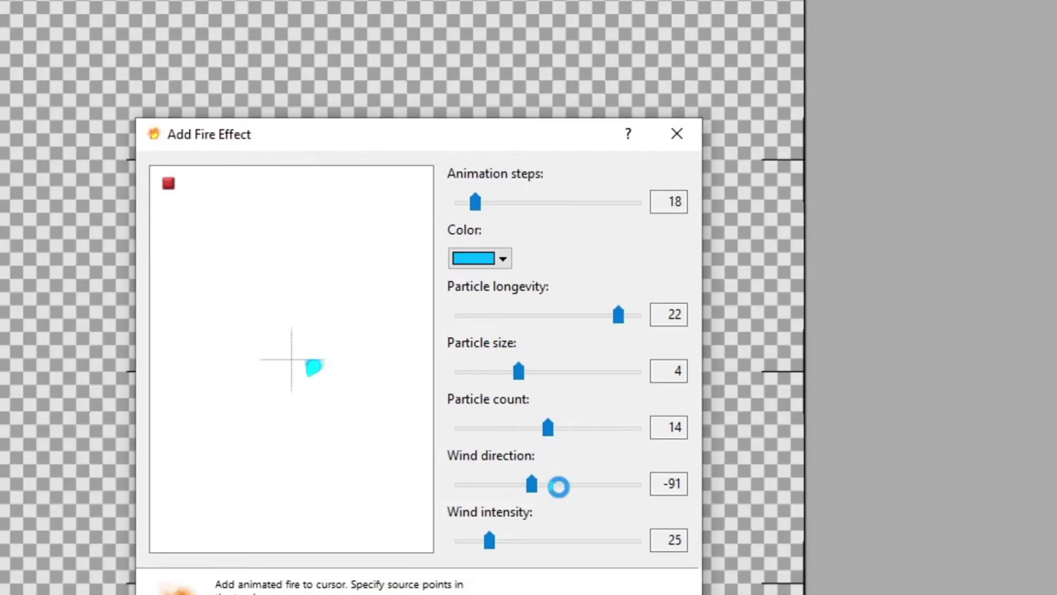
{"action": "left_click", "coordinate": [521, 484]}
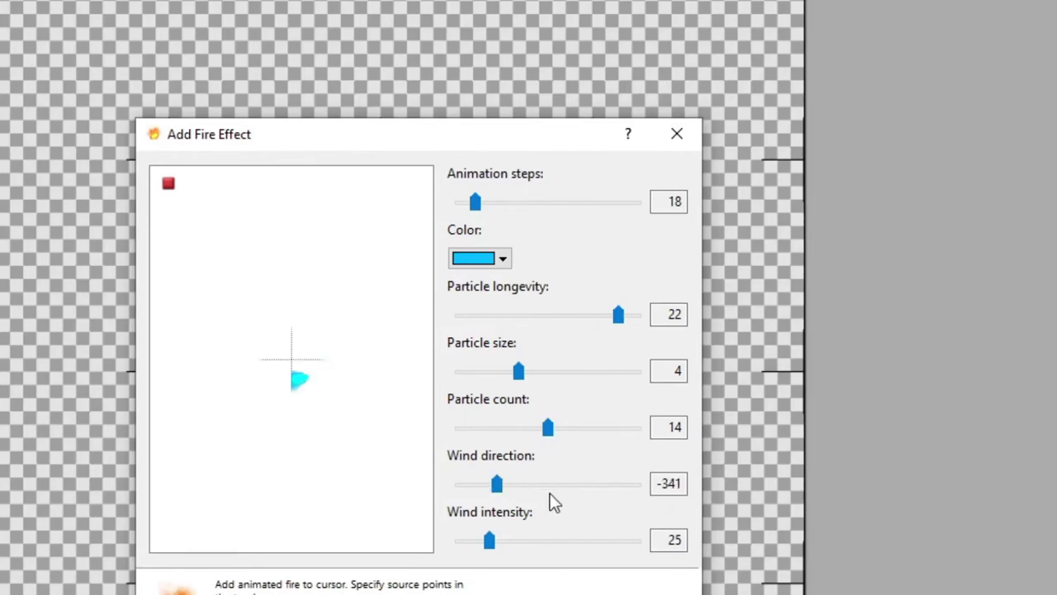
{"action": "left_click", "coordinate": [489, 483]}
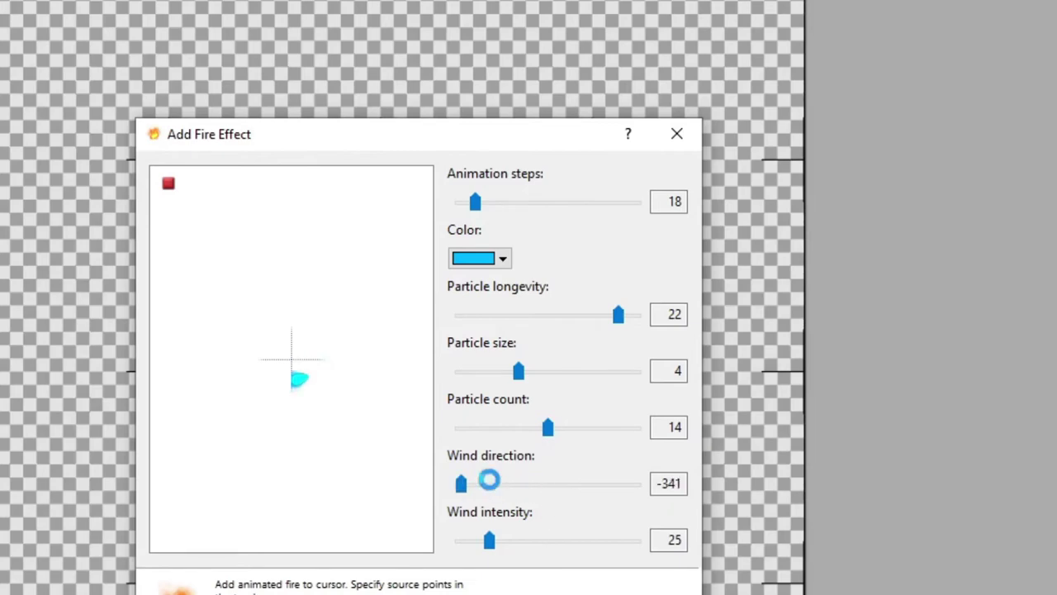
{"action": "left_click", "coordinate": [591, 483]}
{"action": "left_click", "coordinate": [591, 483]}
{"action": "left_click", "coordinate": [609, 486]}
{"action": "left_click", "coordinate": [630, 484]}
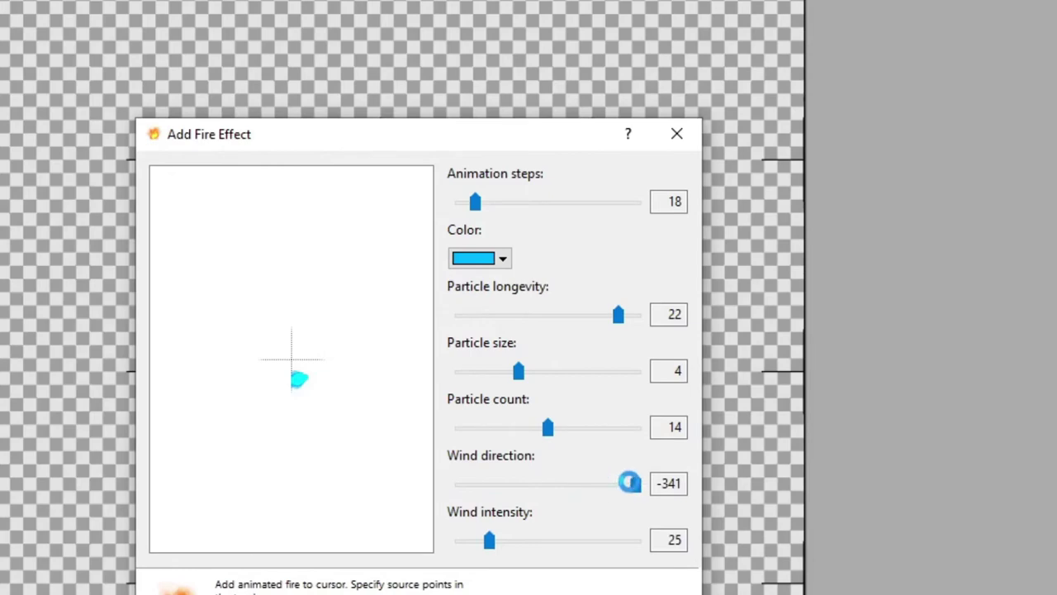
{"action": "left_click", "coordinate": [612, 484]}
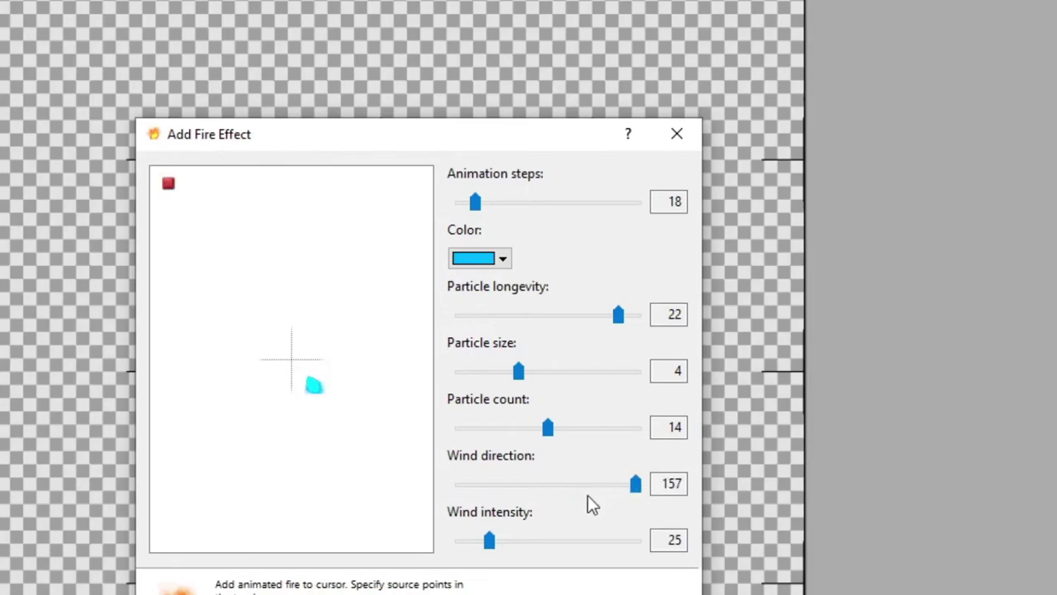
{"action": "left_click", "coordinate": [547, 486]}
{"action": "left_click", "coordinate": [558, 487]}
{"action": "left_click", "coordinate": [494, 539]}
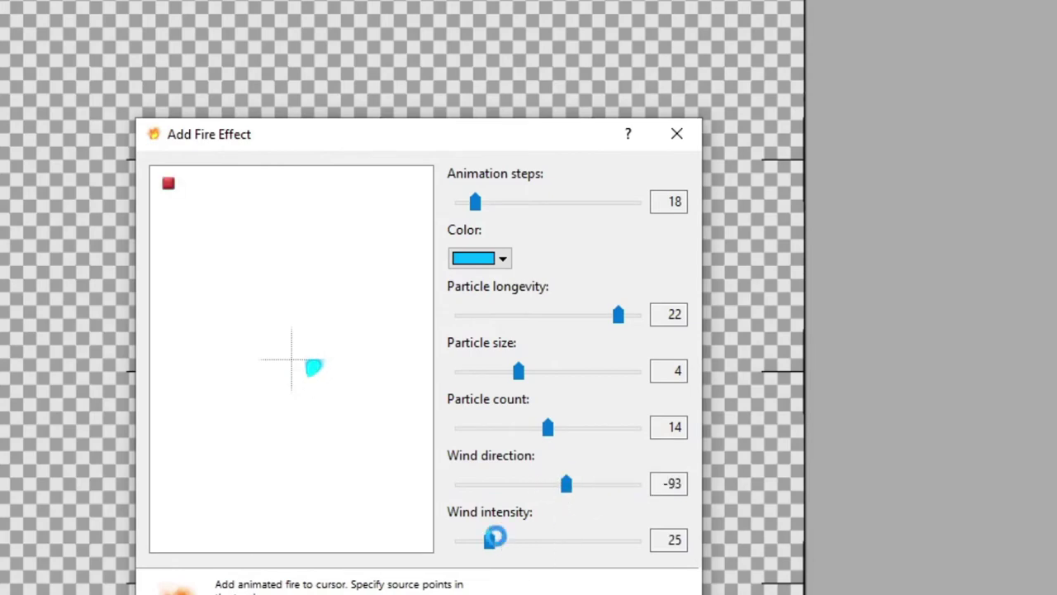
Lower the wind intensity to 23 and apply the fire effect
{"action": "left_click", "coordinate": [497, 539]}
{"action": "left_click_drag", "start_coordinate": [491, 542], "coordinate": [487, 547]}
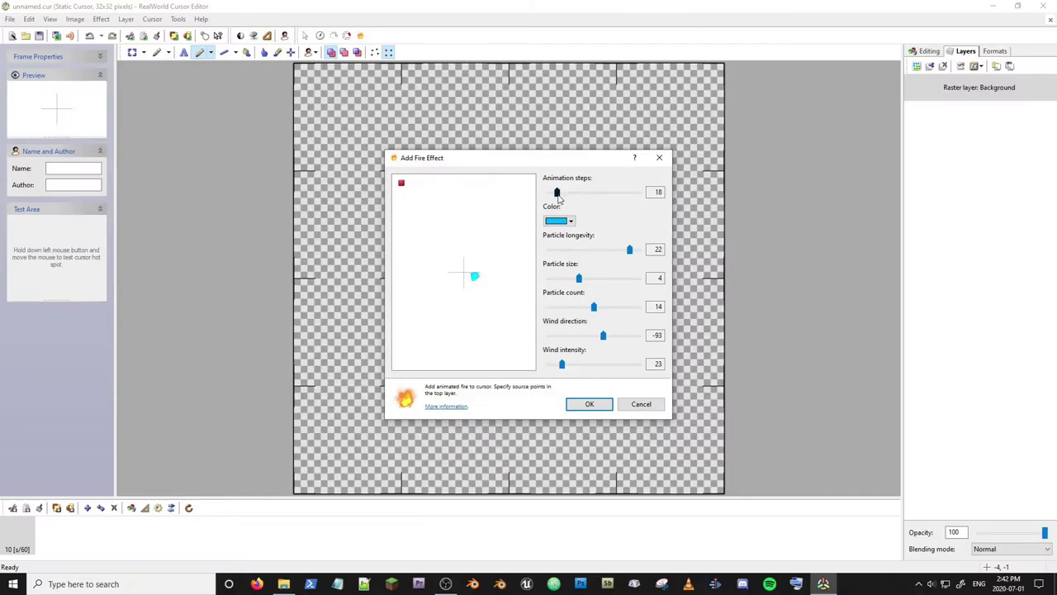
{"action": "left_click", "coordinate": [589, 403]}
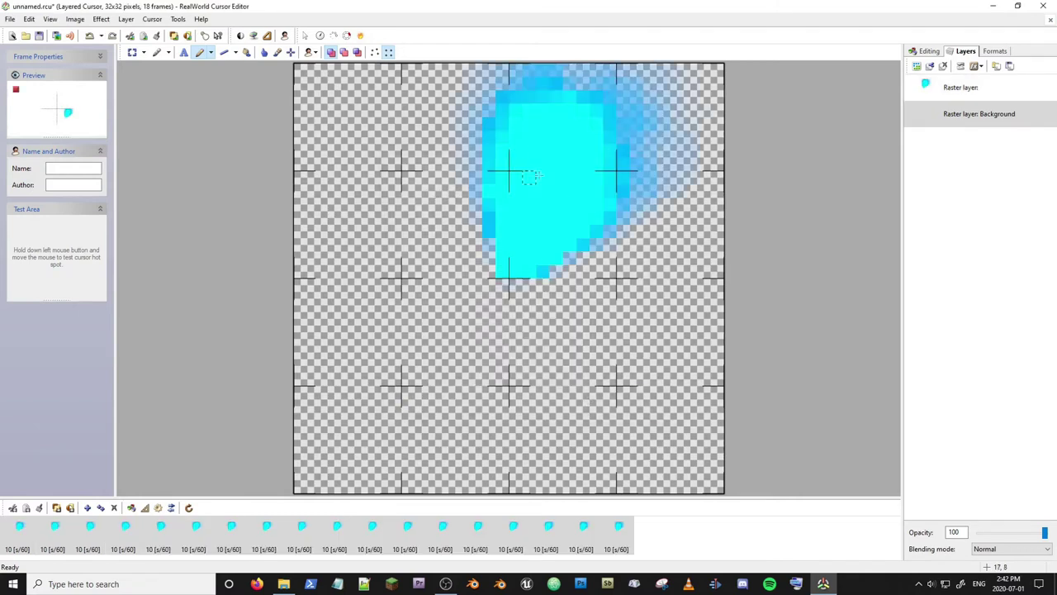
{"action": "left_click", "coordinate": [57, 508]}
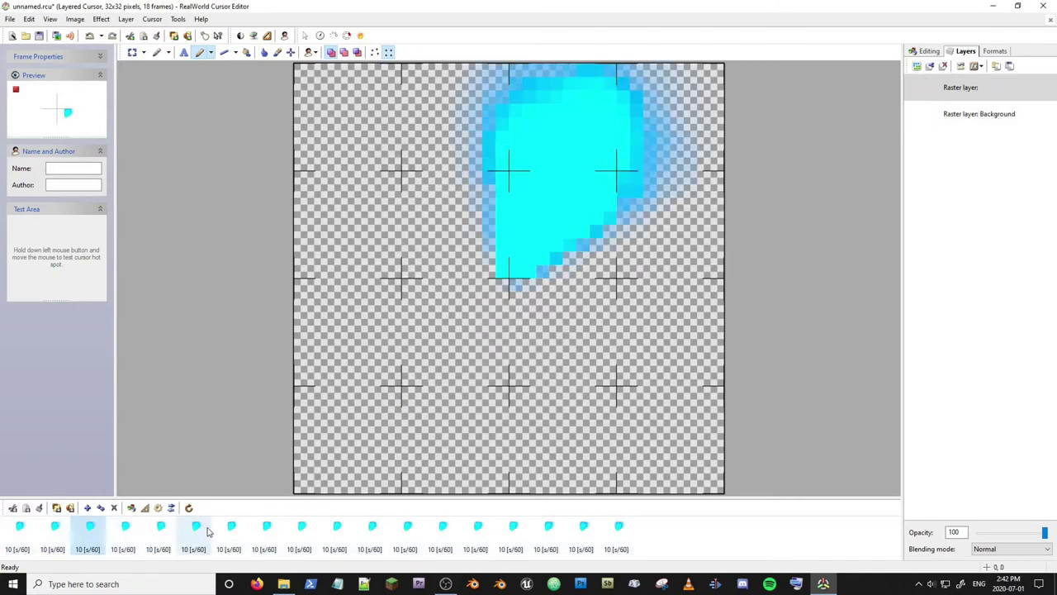
{"action": "left_click", "coordinate": [20, 529]}
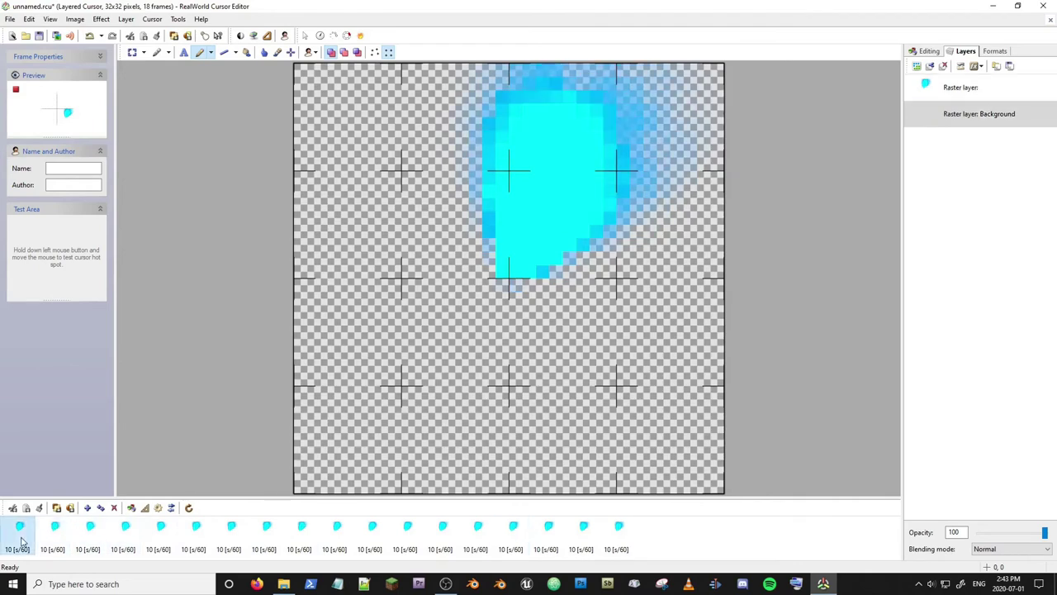
{"action": "left_click", "coordinate": [68, 109]}
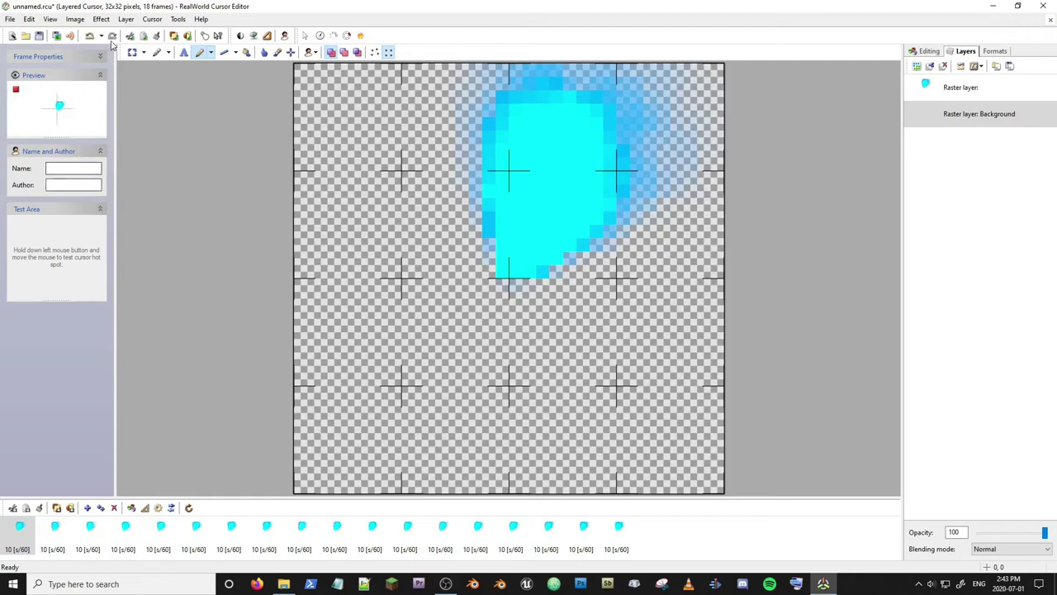
Save the cursor as an Animated cursor file, unnamed.ani, in Documents
{"action": "left_click", "coordinate": [10, 18]}
{"action": "left_click", "coordinate": [28, 58]}
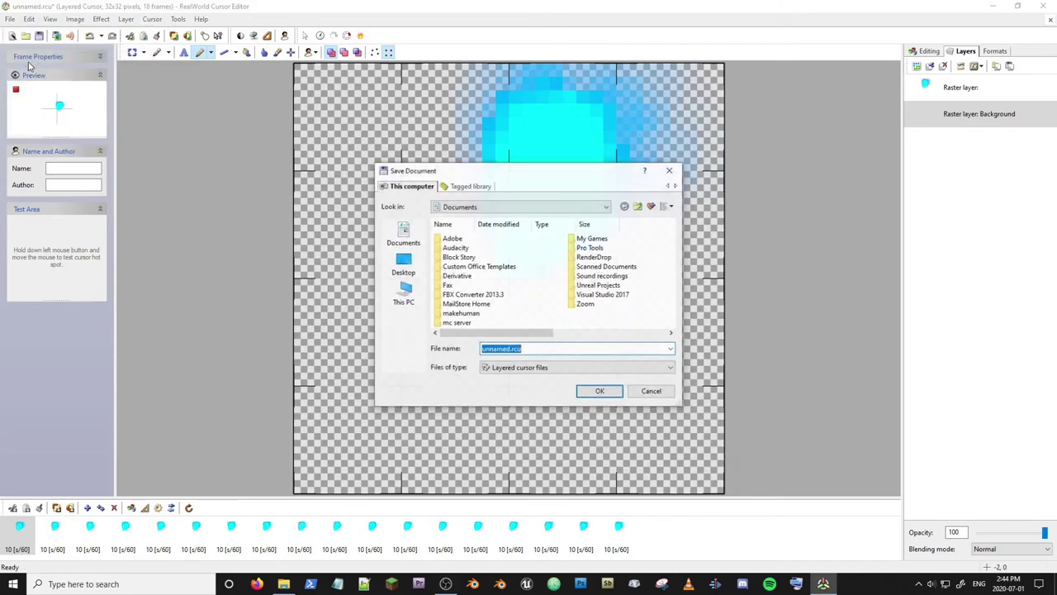
{"action": "left_click", "coordinate": [514, 372]}
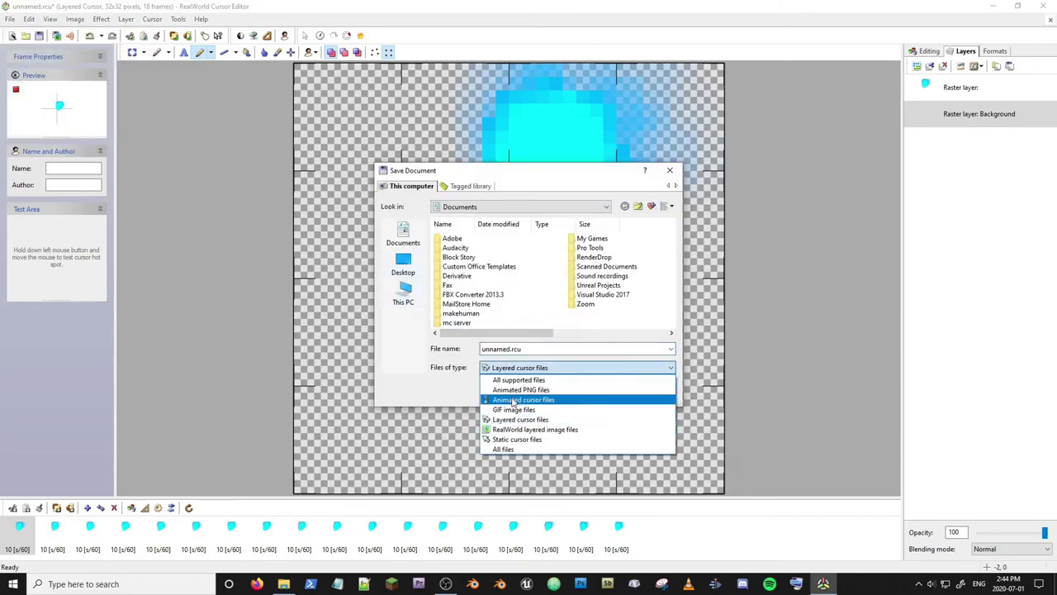
{"action": "left_click", "coordinate": [514, 401]}
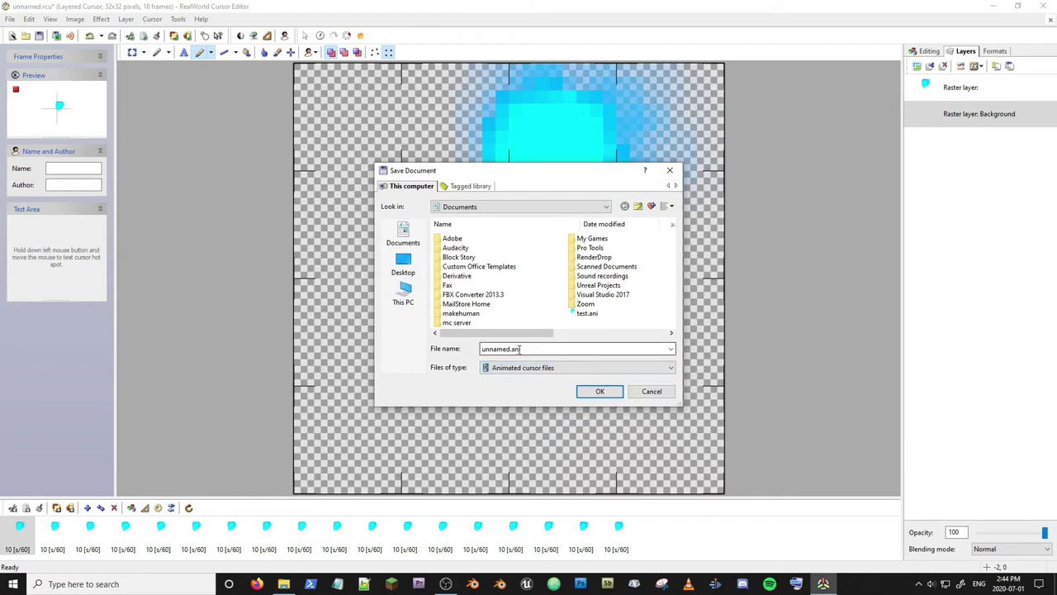
{"action": "left_click", "coordinate": [411, 243]}
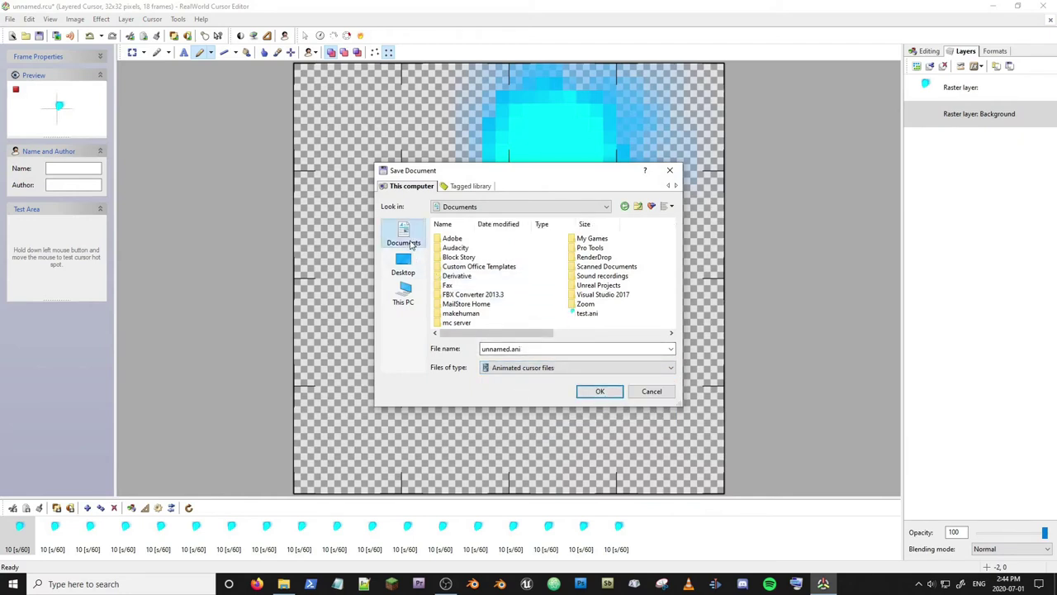
{"action": "left_click", "coordinate": [605, 395]}
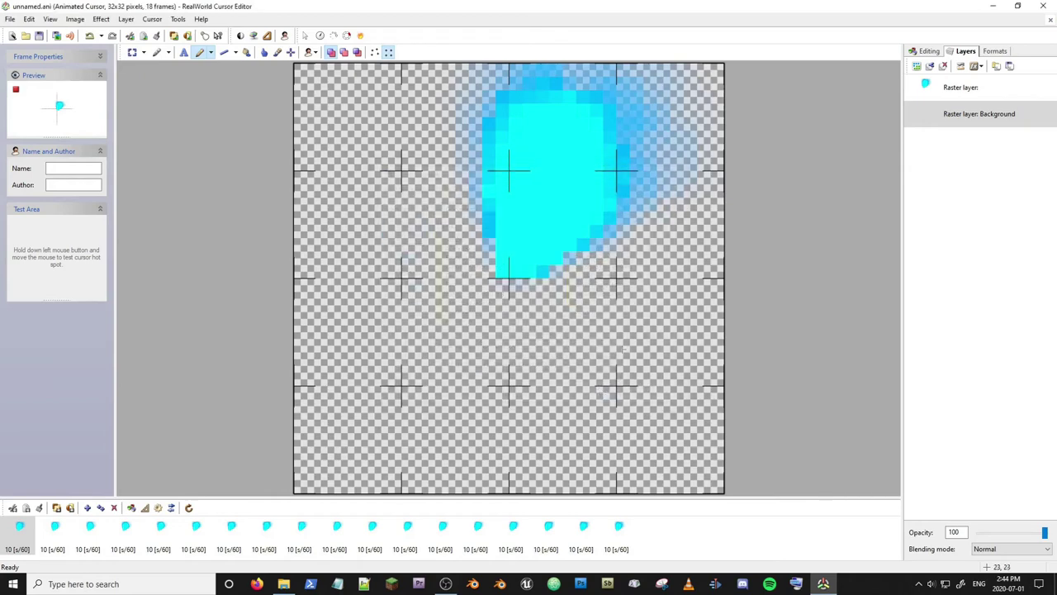
Close the cursor editor and open Windows Mouse settings by searching for 'mouse'
{"action": "left_click", "coordinate": [1044, 6]}
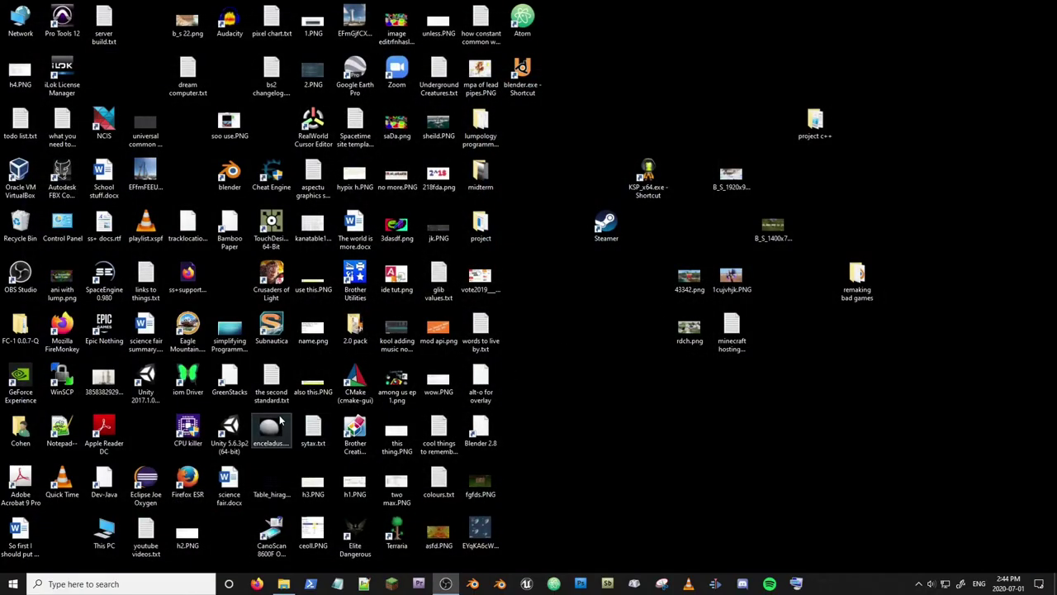
{"action": "mouse_move", "coordinate": [283, 584]}
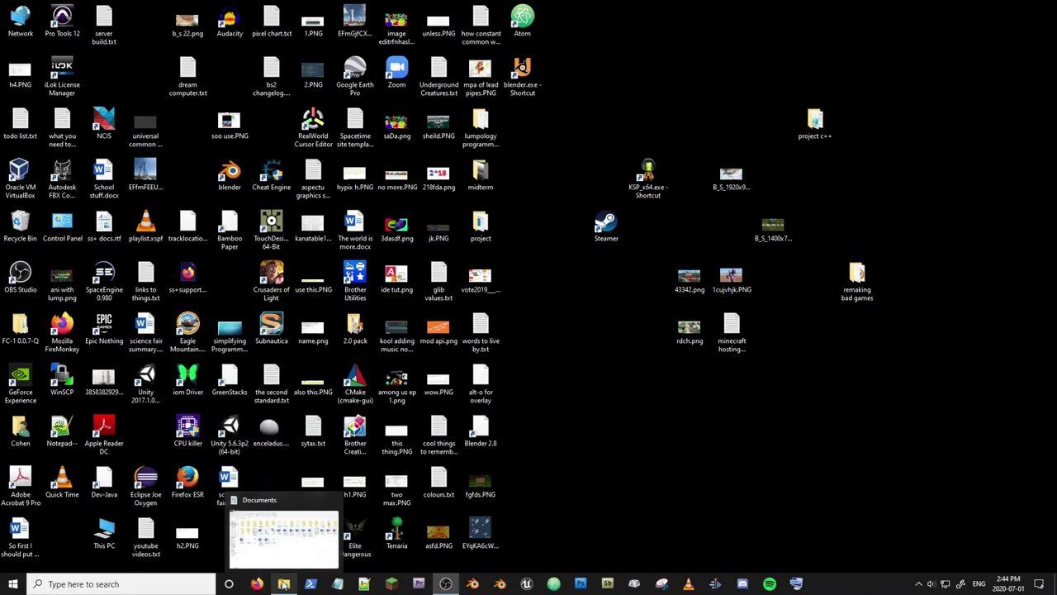
{"action": "left_click", "coordinate": [173, 585]}
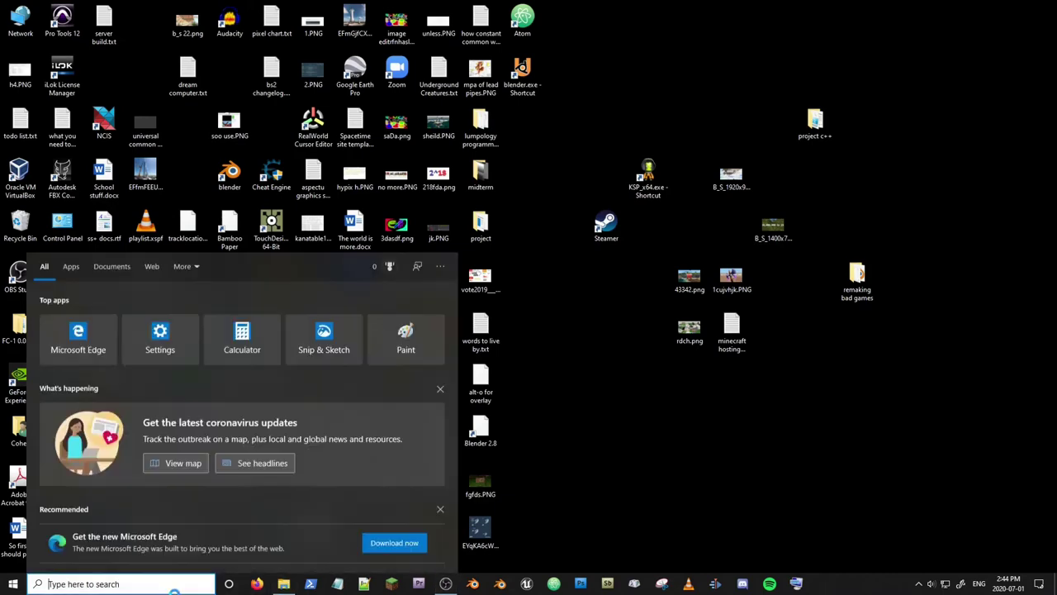
{"action": "type", "text": "mouse"}
{"action": "key", "text": "Return"}
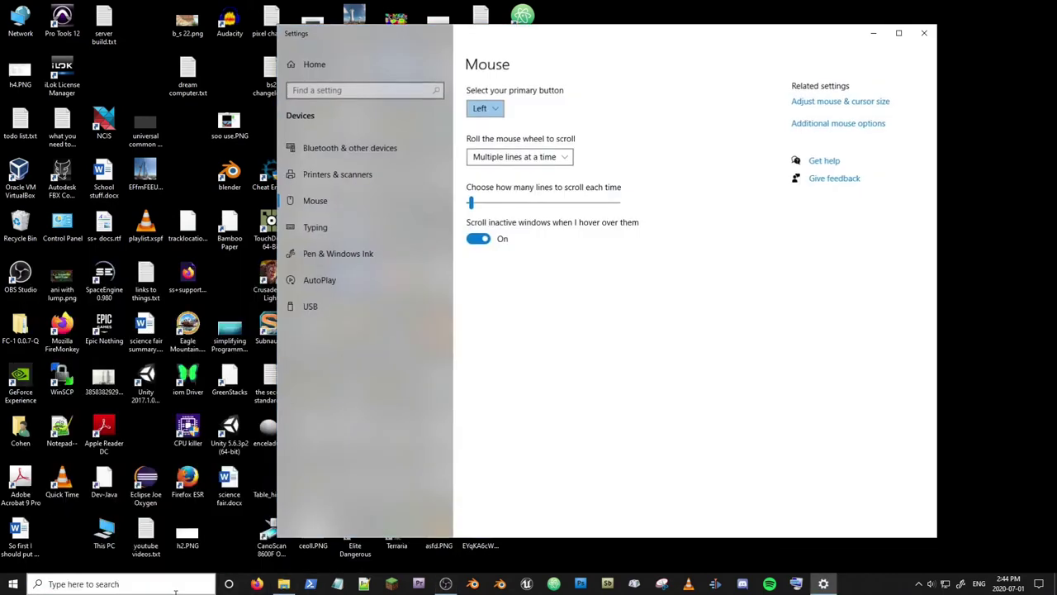
In Additional mouse options, set the pointer scheme to (None) and browse for a Normal Select cursor
{"action": "left_click", "coordinate": [839, 123]}
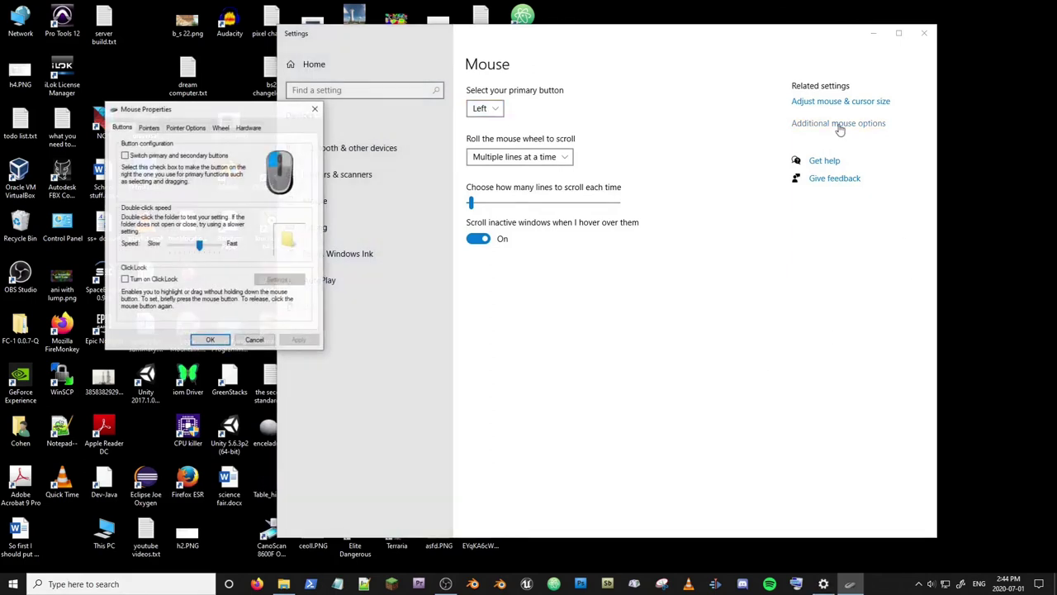
{"action": "left_click", "coordinate": [147, 129]}
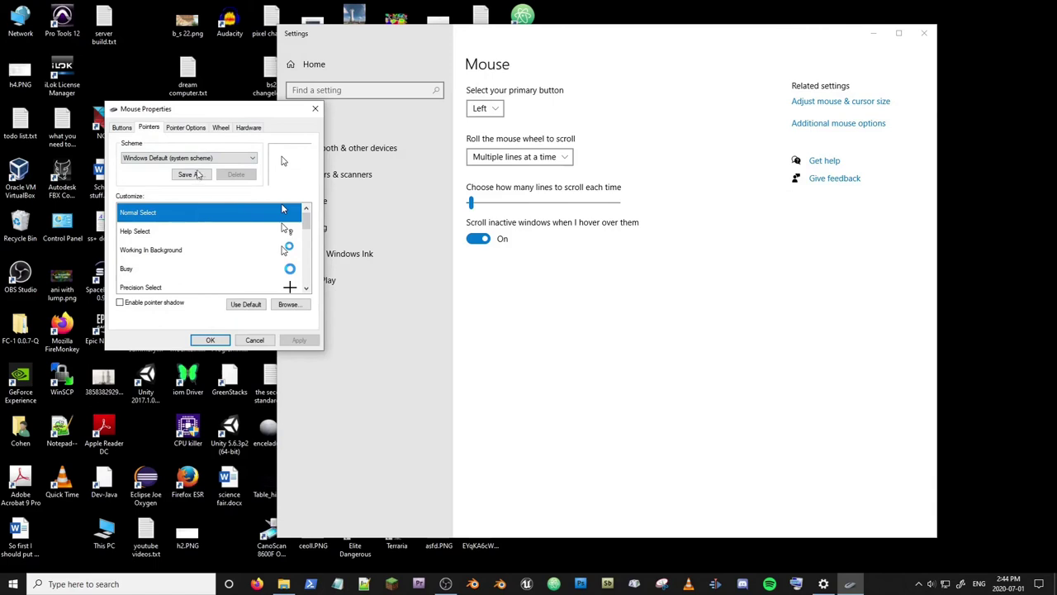
{"action": "left_click", "coordinate": [197, 161]}
{"action": "left_click", "coordinate": [187, 166]}
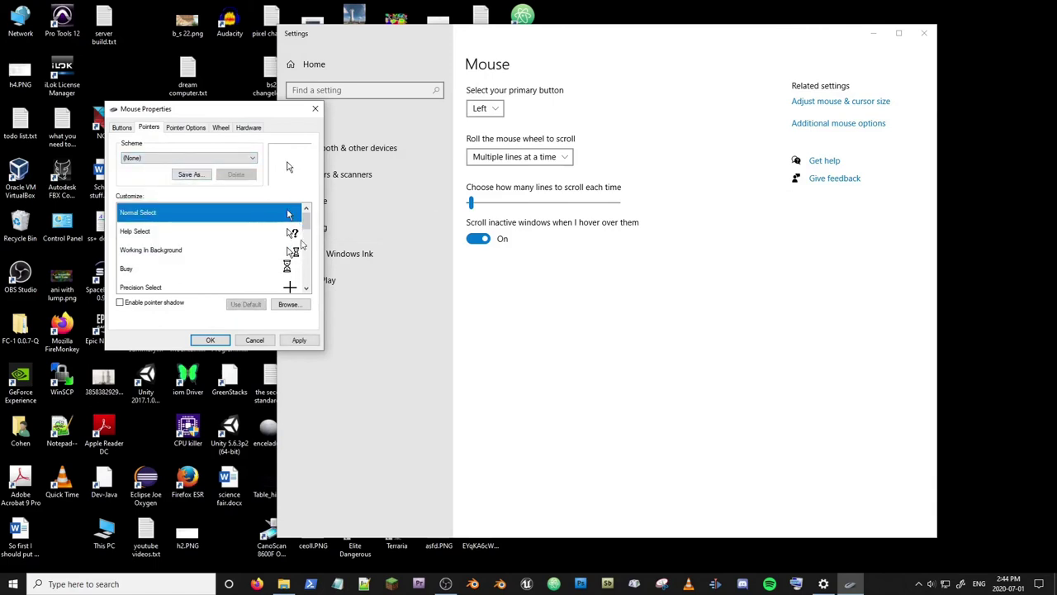
{"action": "left_click", "coordinate": [288, 304]}
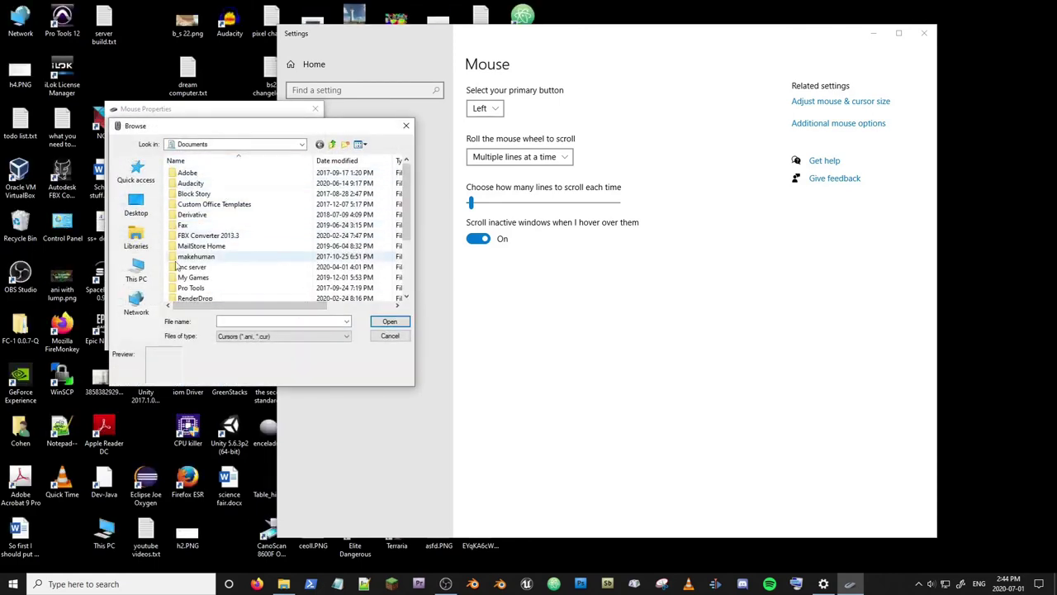
Choose unnamed.ani from the Documents library as the Normal Select pointer
{"action": "left_click", "coordinate": [136, 240]}
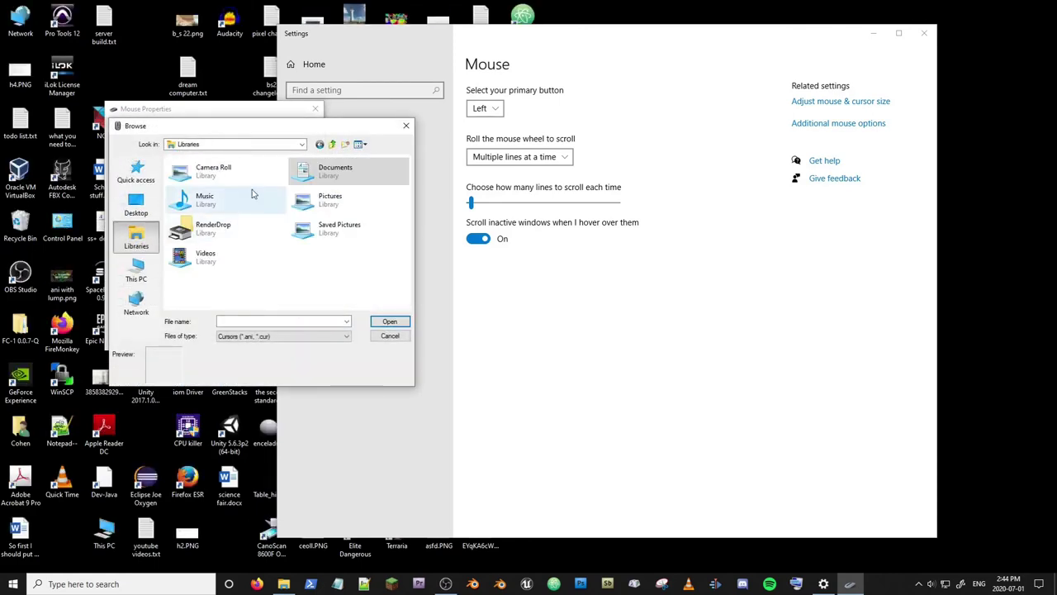
{"action": "double_click", "coordinate": [319, 170]}
{"action": "scroll", "coordinate": [288, 231], "scroll_direction": "down", "scroll_amount": 3}
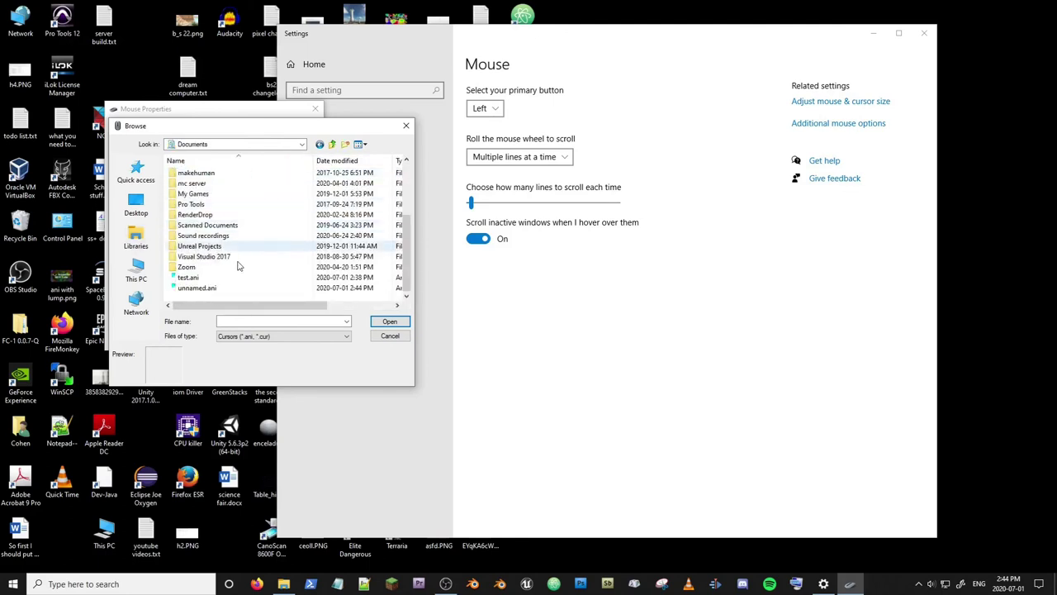
{"action": "left_click", "coordinate": [186, 287]}
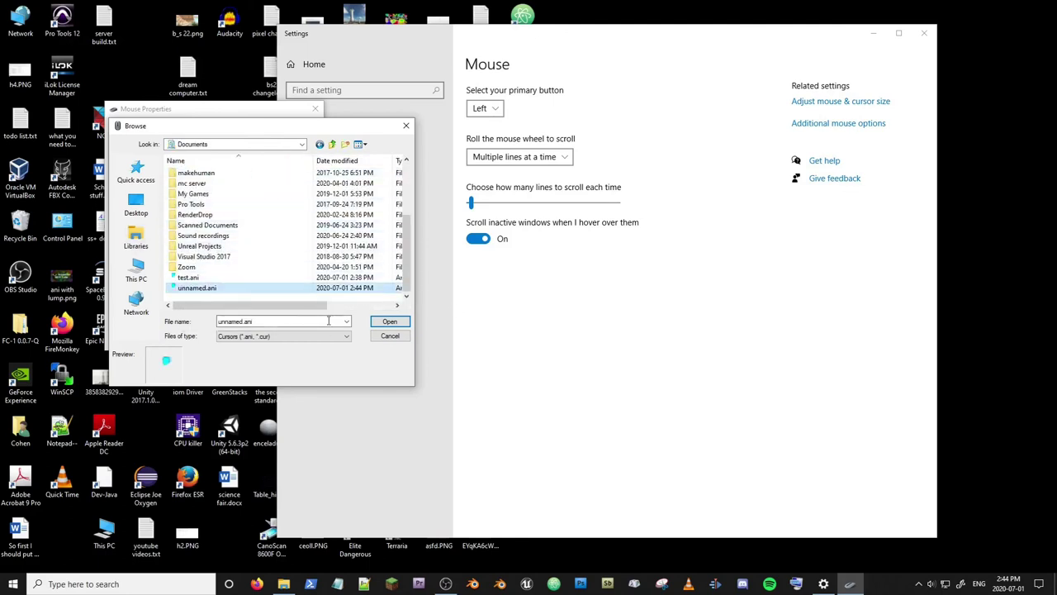
{"action": "left_click", "coordinate": [389, 321]}
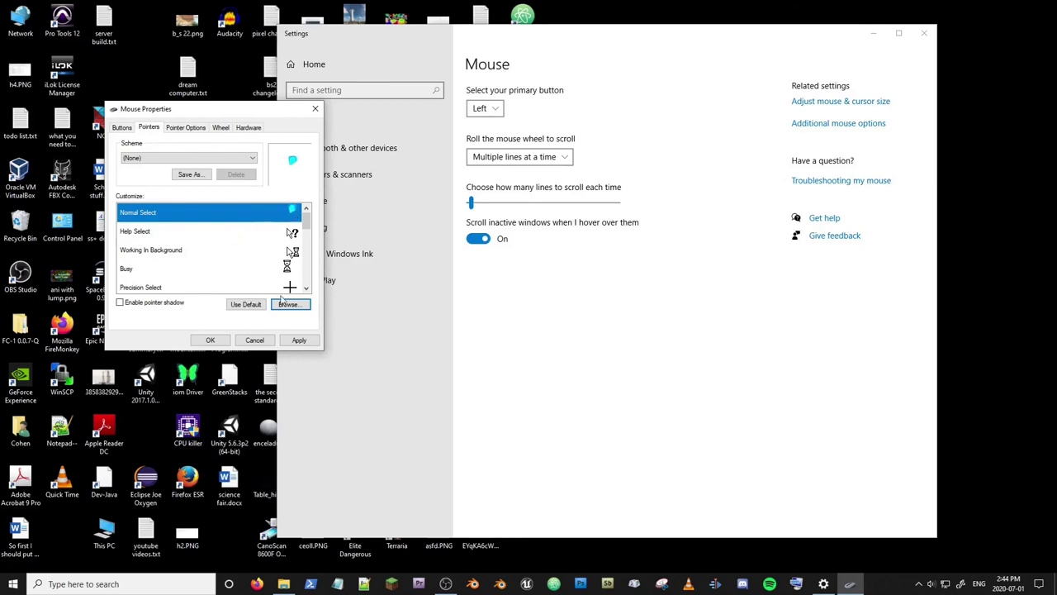
Apply the fire pointer, then close Mouse Properties and the Settings window
{"action": "left_click", "coordinate": [299, 339]}
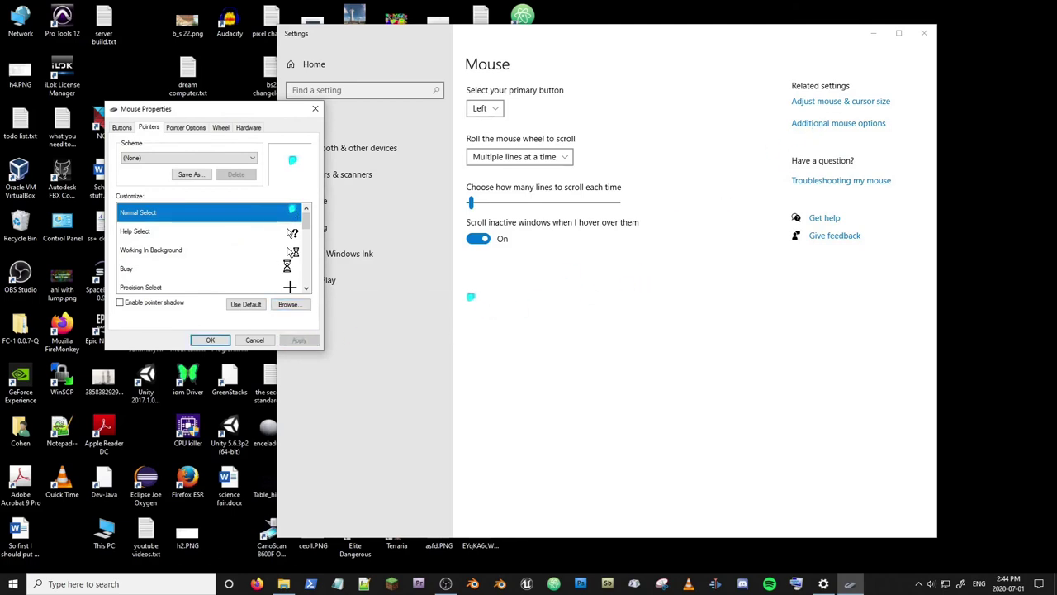
{"action": "mouse_move", "coordinate": [472, 201]}
{"action": "left_mouse_down"}
{"action": "mouse_move", "coordinate": [542, 202]}
{"action": "mouse_move", "coordinate": [476, 202]}
{"action": "left_mouse_up"}
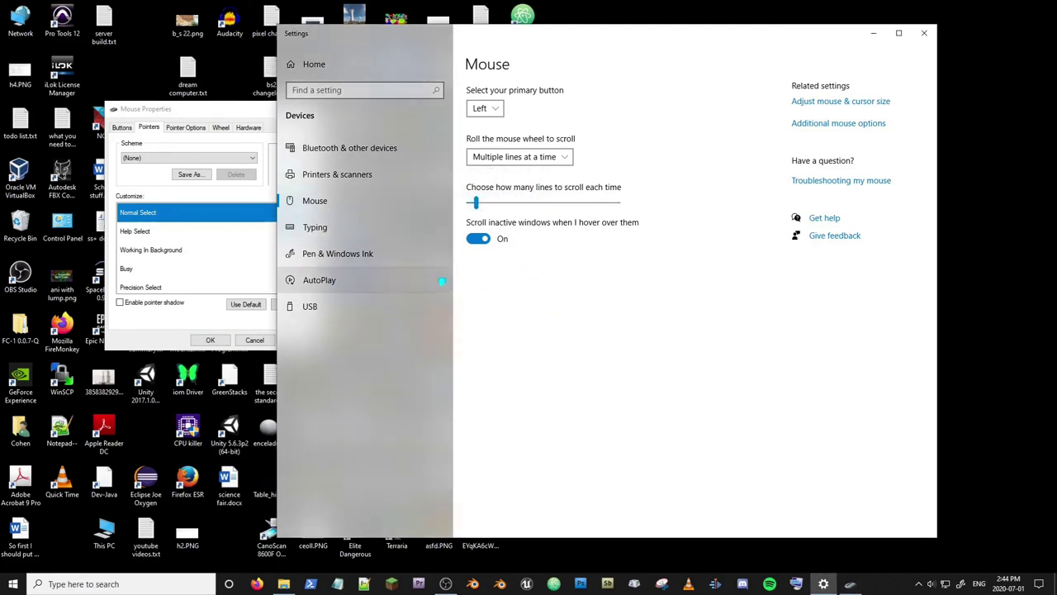
{"action": "left_click", "coordinate": [214, 308]}
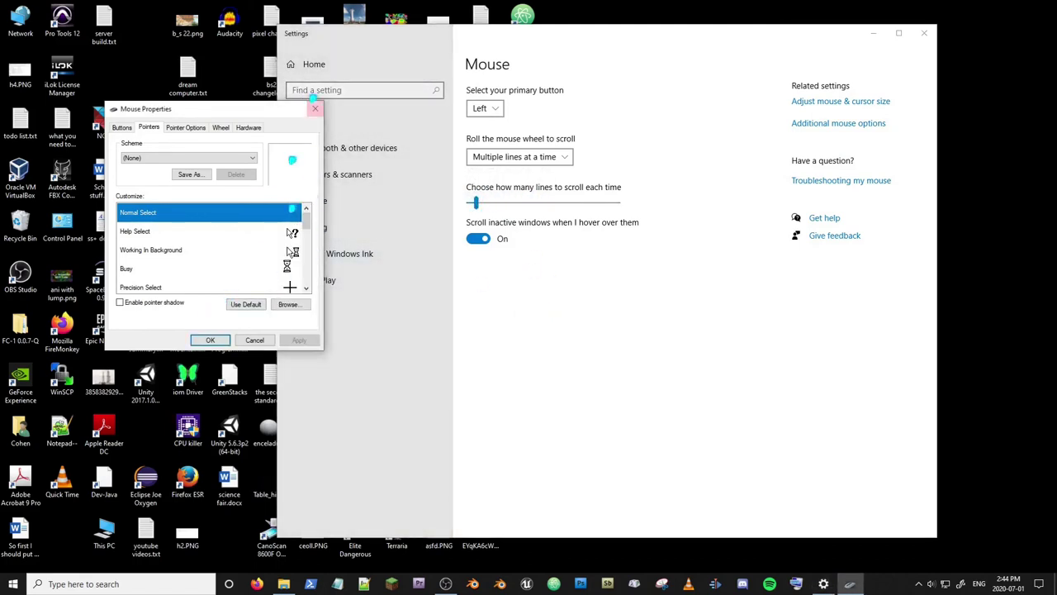
{"action": "left_click", "coordinate": [315, 108]}
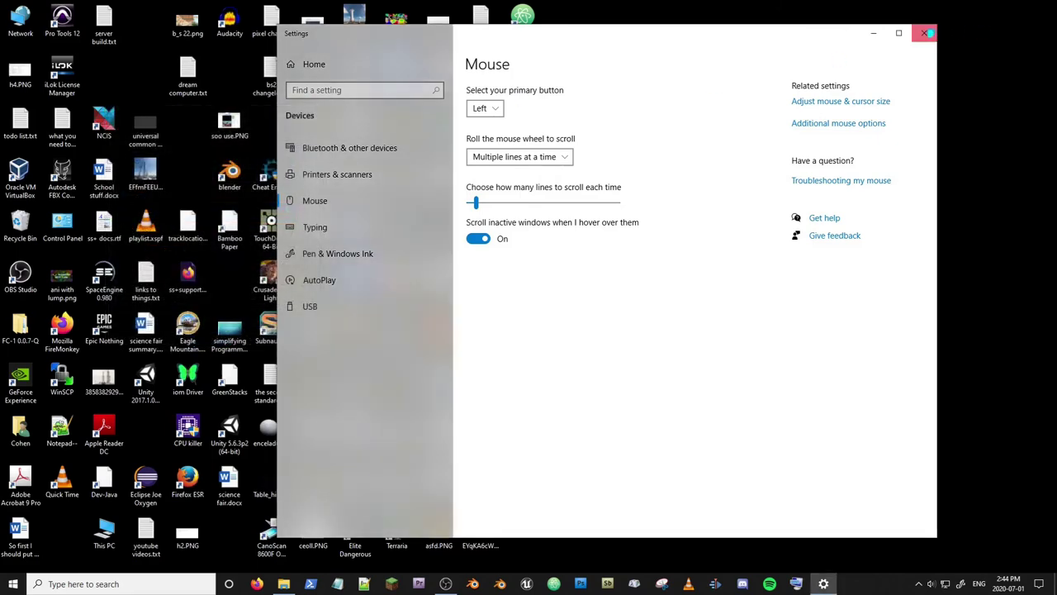
{"action": "left_click", "coordinate": [928, 33]}
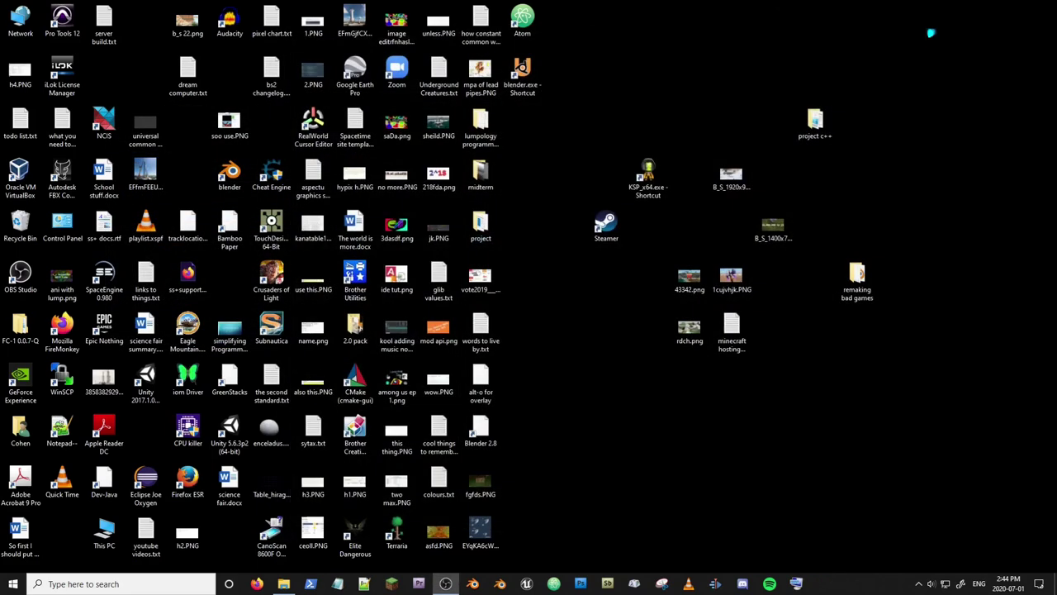